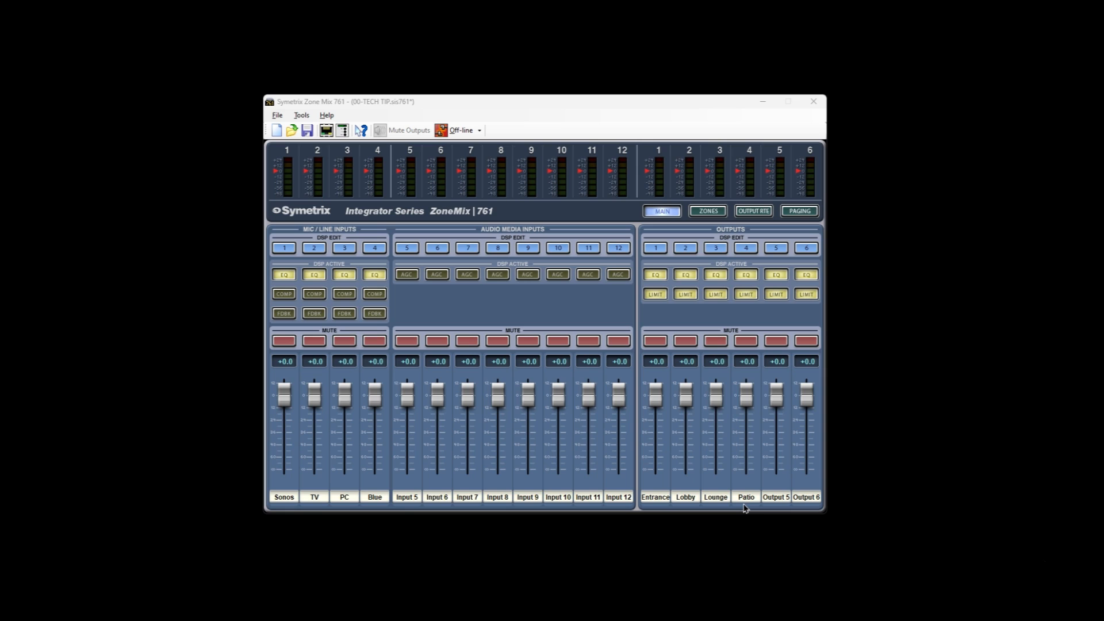
# Review the zone-to-output routing and the source settings of Zones 2 to 6, ending on Zone 1
pyautogui.click(753, 211)
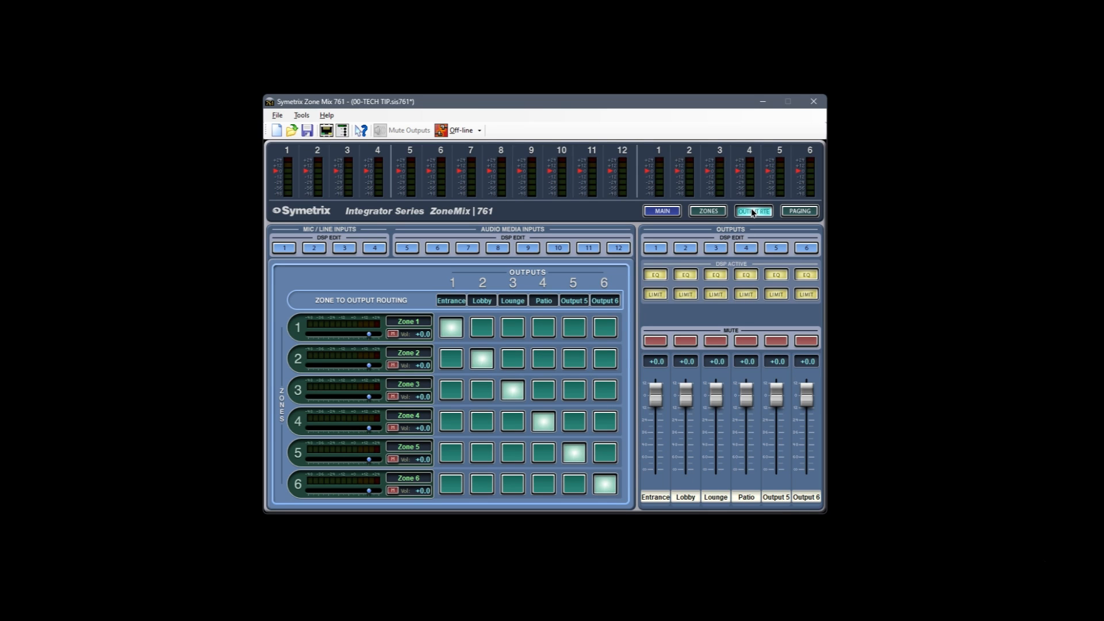
pyautogui.click(709, 211)
pyautogui.click(283, 333)
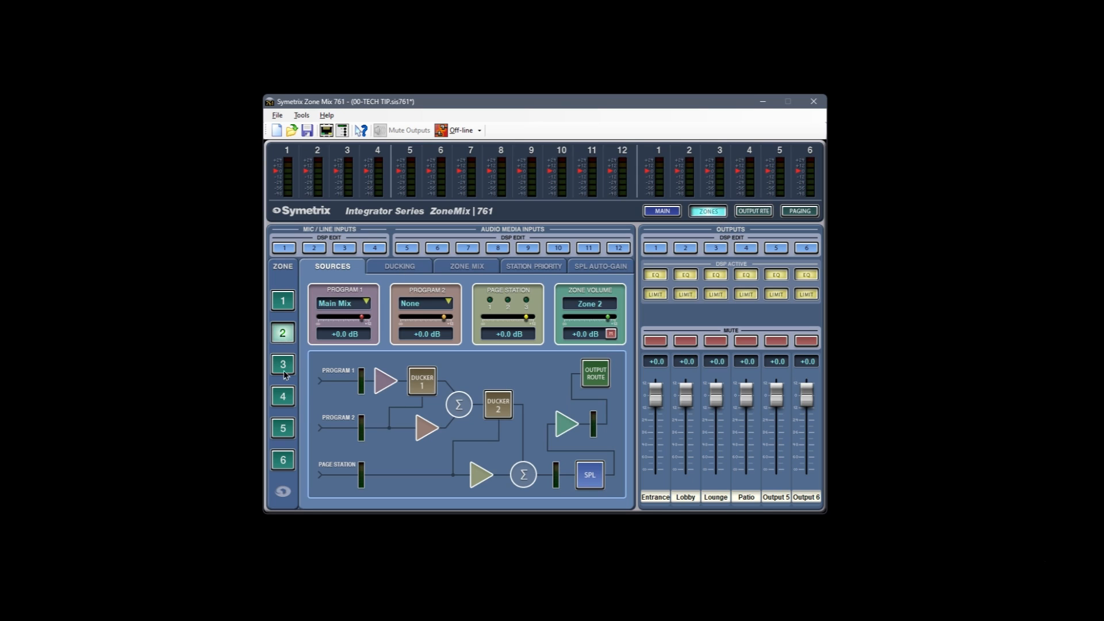
pyautogui.click(283, 364)
pyautogui.click(283, 397)
pyautogui.click(283, 429)
pyautogui.click(284, 461)
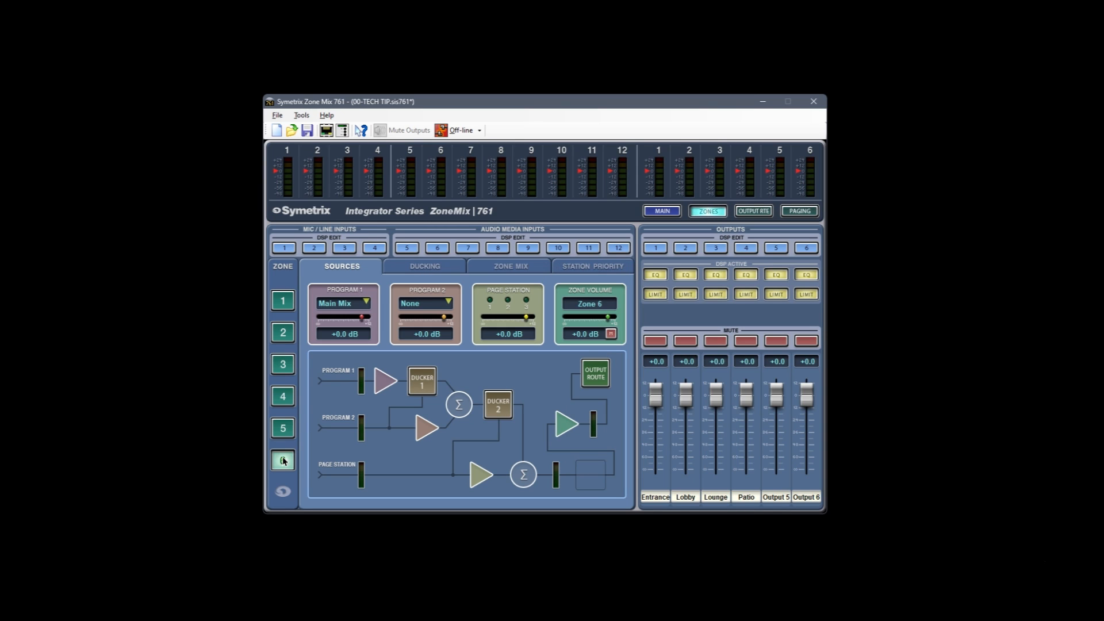
pyautogui.click(284, 300)
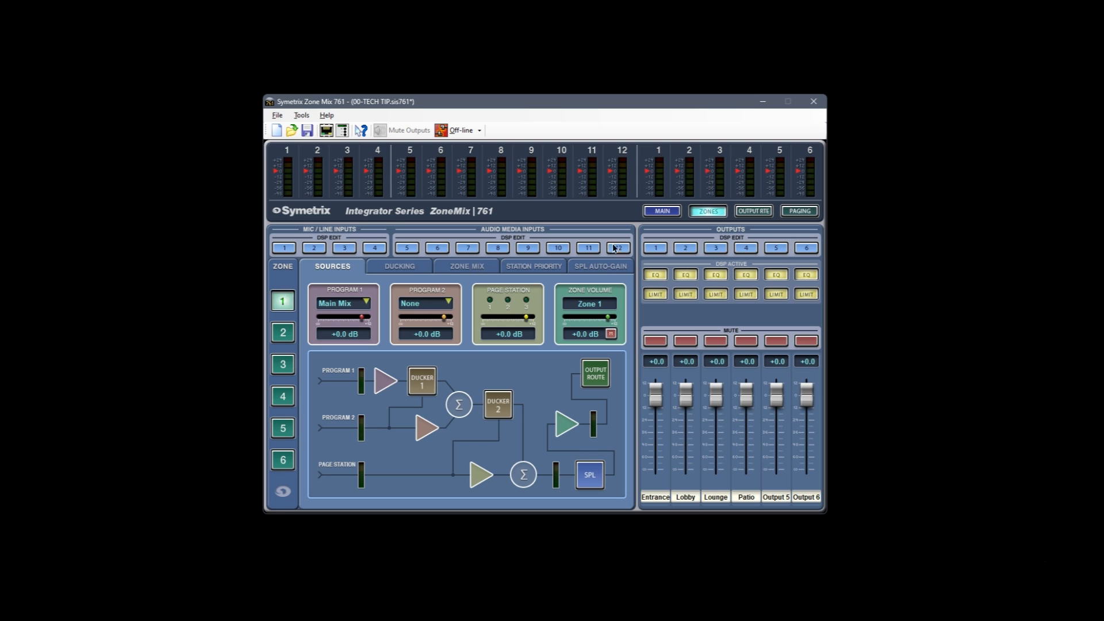
# Toggle the output routing of Zone 1 to Entrance, Zone 2 to Lobby and Zone 3 to Lounge off and back on
pyautogui.click(756, 212)
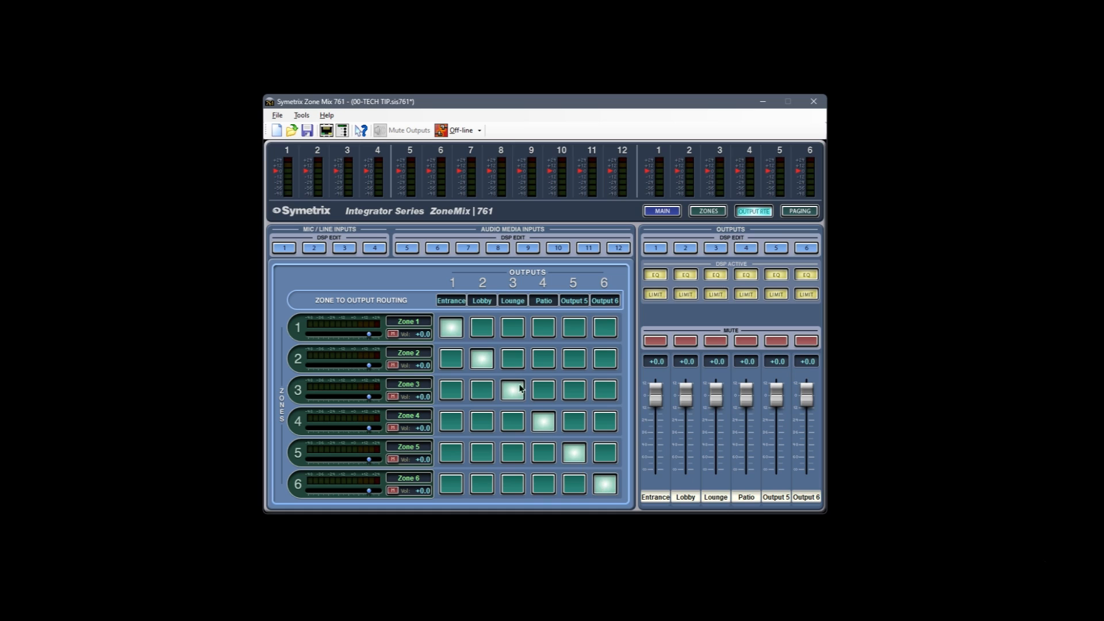
pyautogui.click(453, 328)
pyautogui.click(453, 328)
pyautogui.click(483, 360)
pyautogui.click(484, 360)
pyautogui.click(511, 391)
pyautogui.click(512, 391)
# Examine the source choices available for Program 1 and Program 2 of Zone 1
pyautogui.click(706, 212)
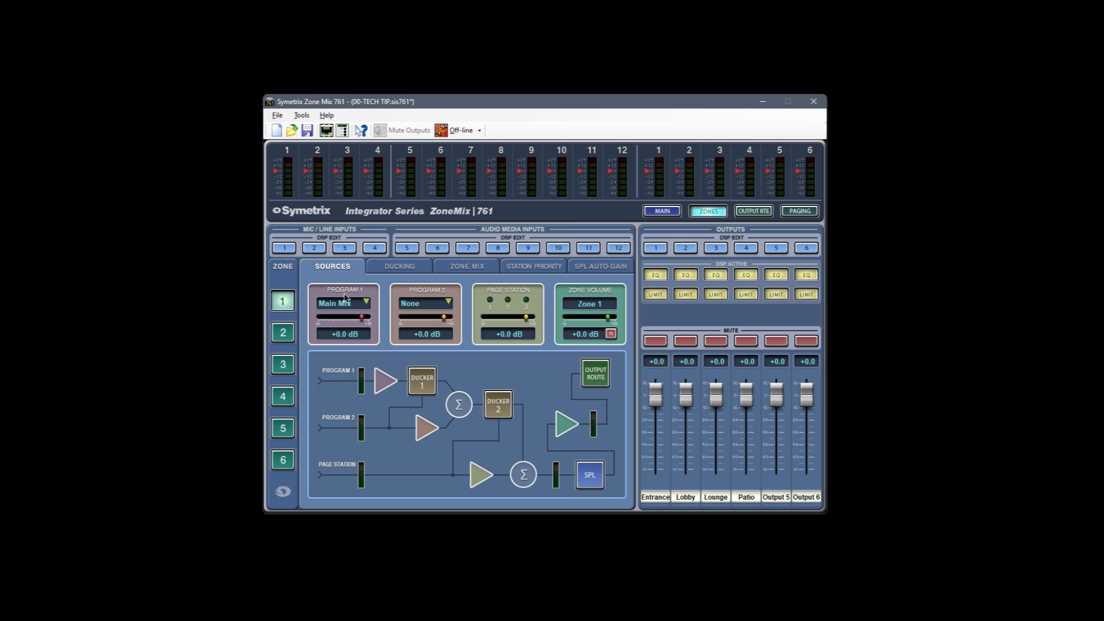
pyautogui.click(365, 304)
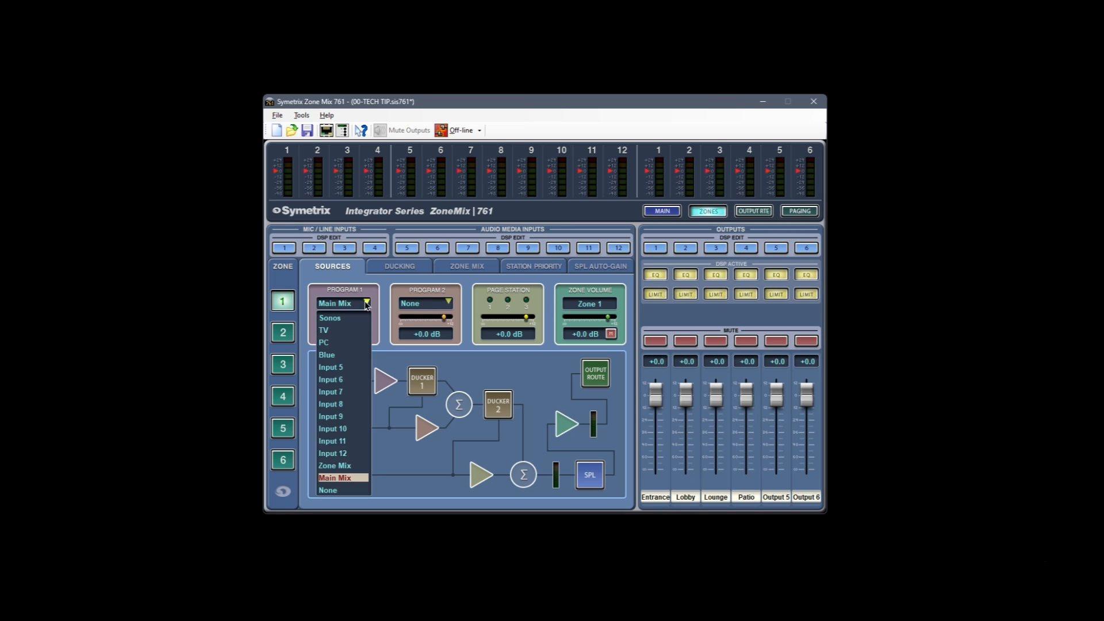
pyautogui.click(365, 305)
pyautogui.click(448, 304)
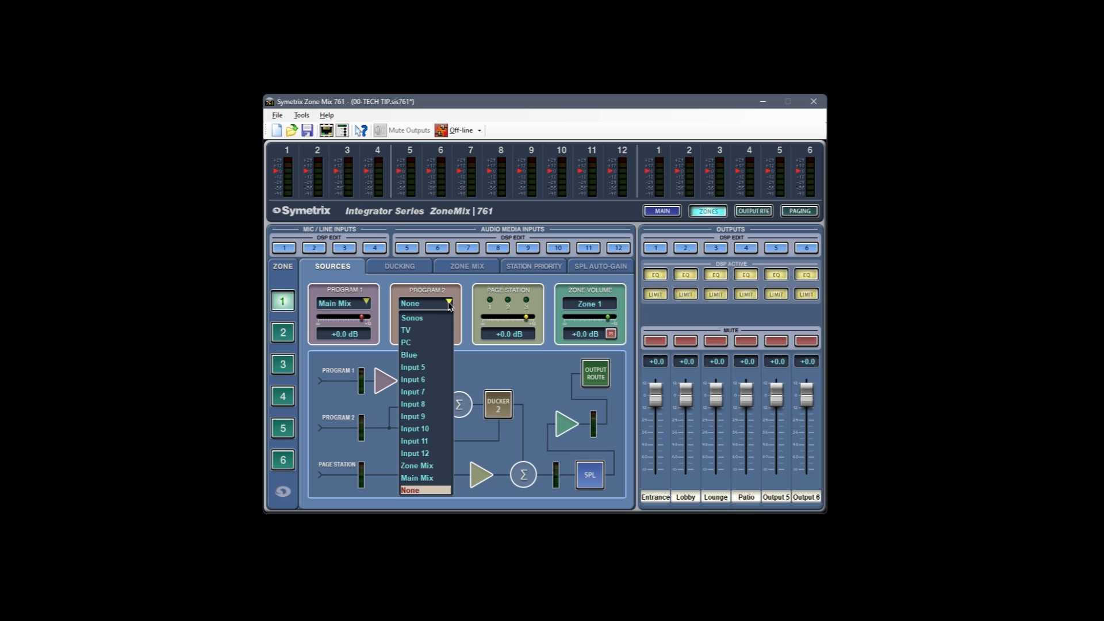
pyautogui.click(449, 304)
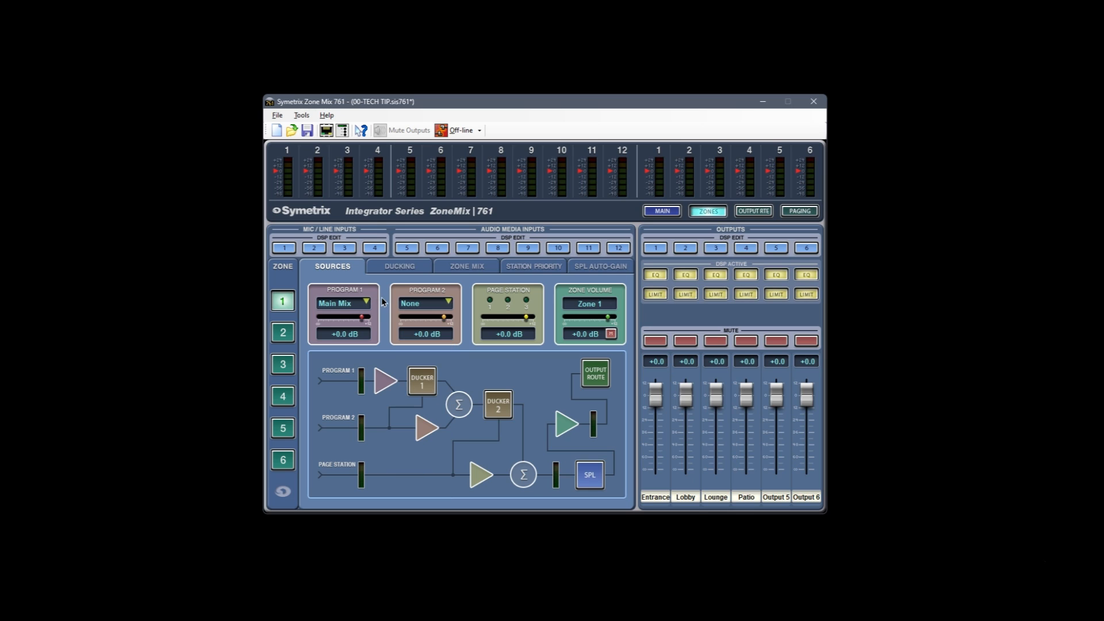
pyautogui.click(366, 304)
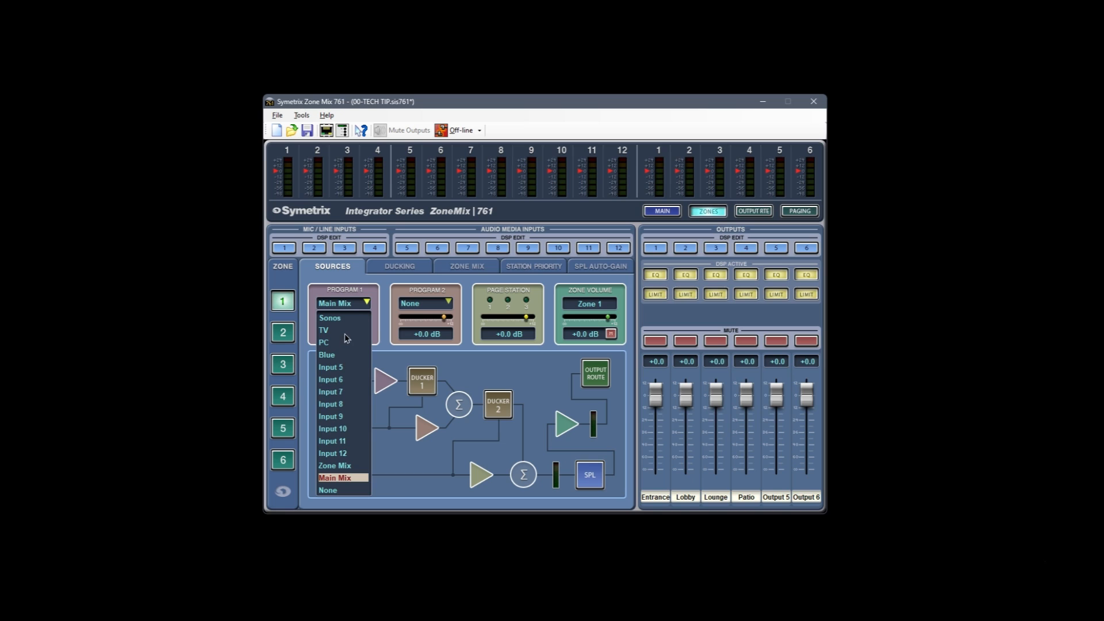
pyautogui.click(367, 304)
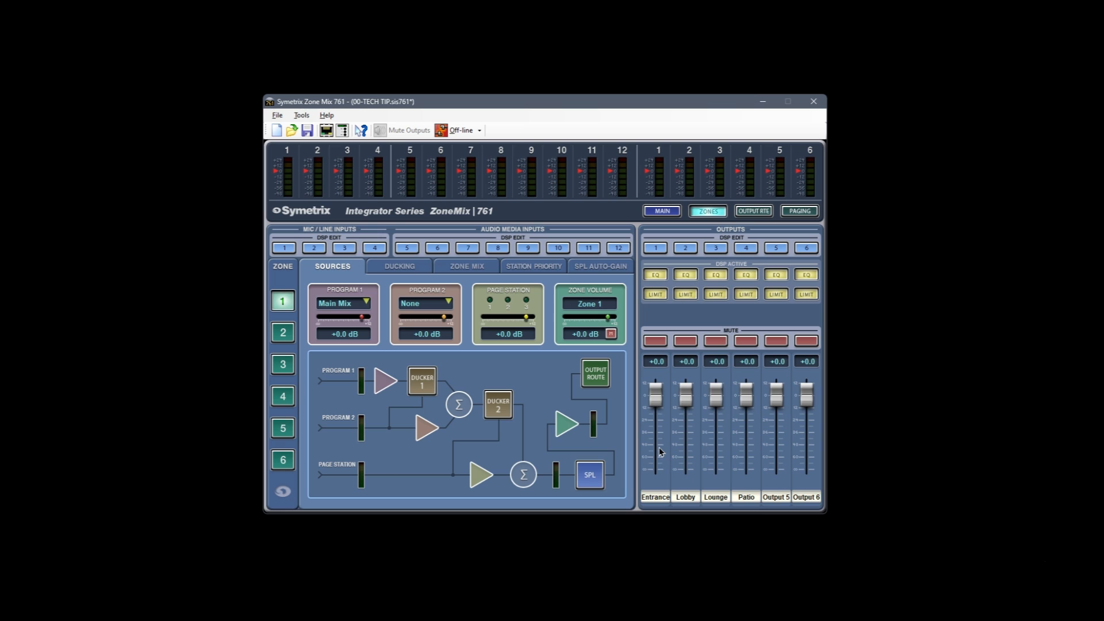
# Open the existing ARC-WEB•1 external controller for editing in the External Controller Wizard
pyautogui.click(344, 131)
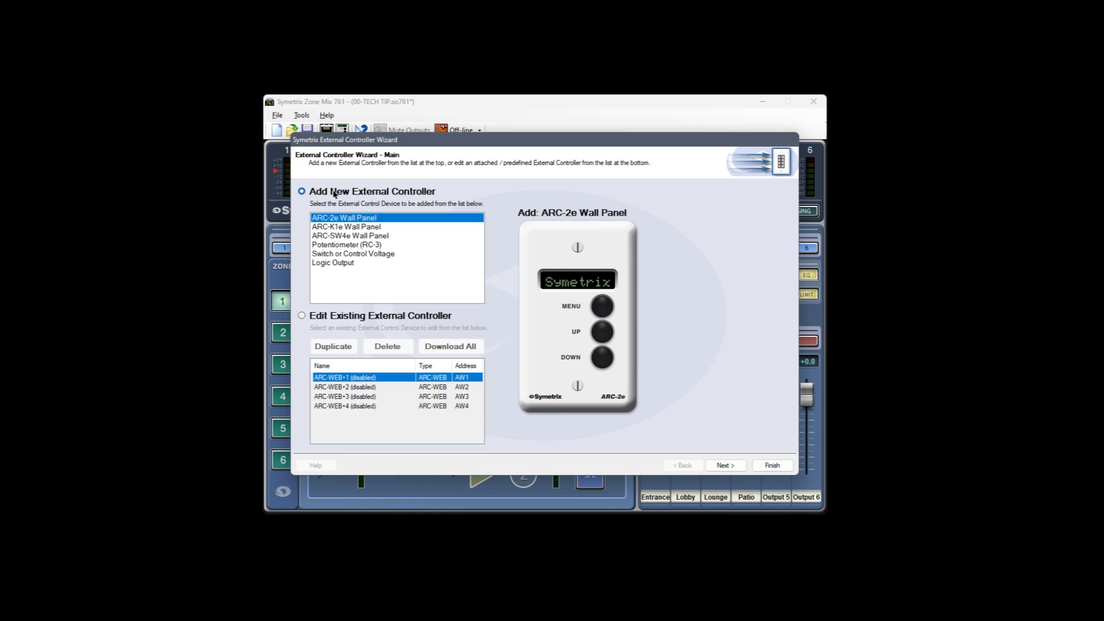
pyautogui.click(327, 321)
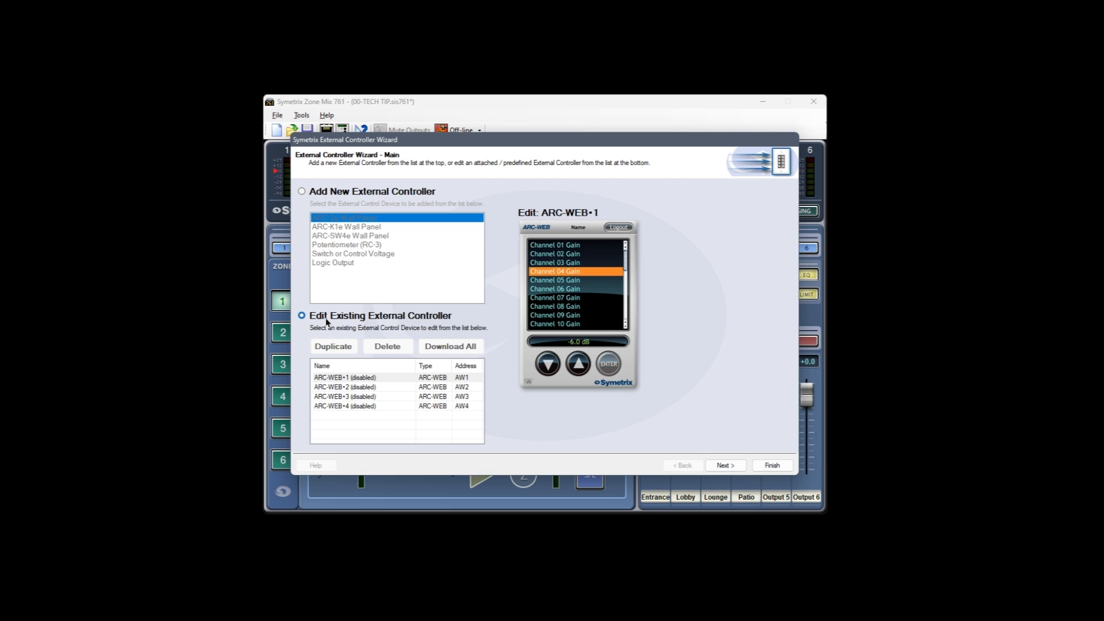
pyautogui.click(338, 378)
pyautogui.click(718, 467)
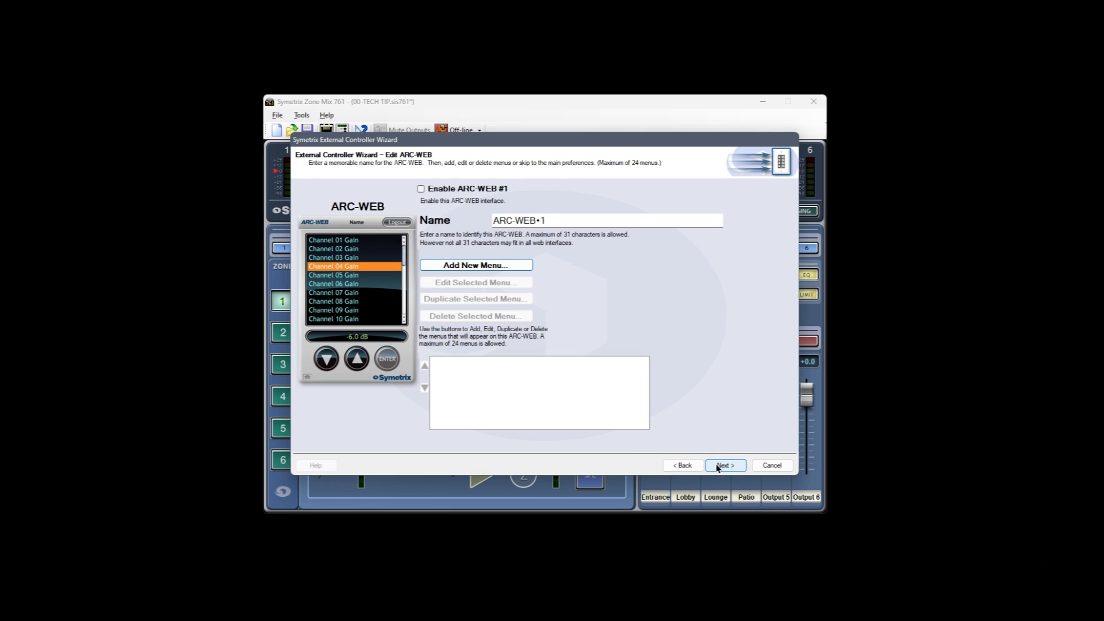
# Enable ARC-WEB #1 and name it TechTip
pyautogui.click(442, 190)
pyautogui.moveTo(561, 224); pyautogui.dragTo(475, 222)
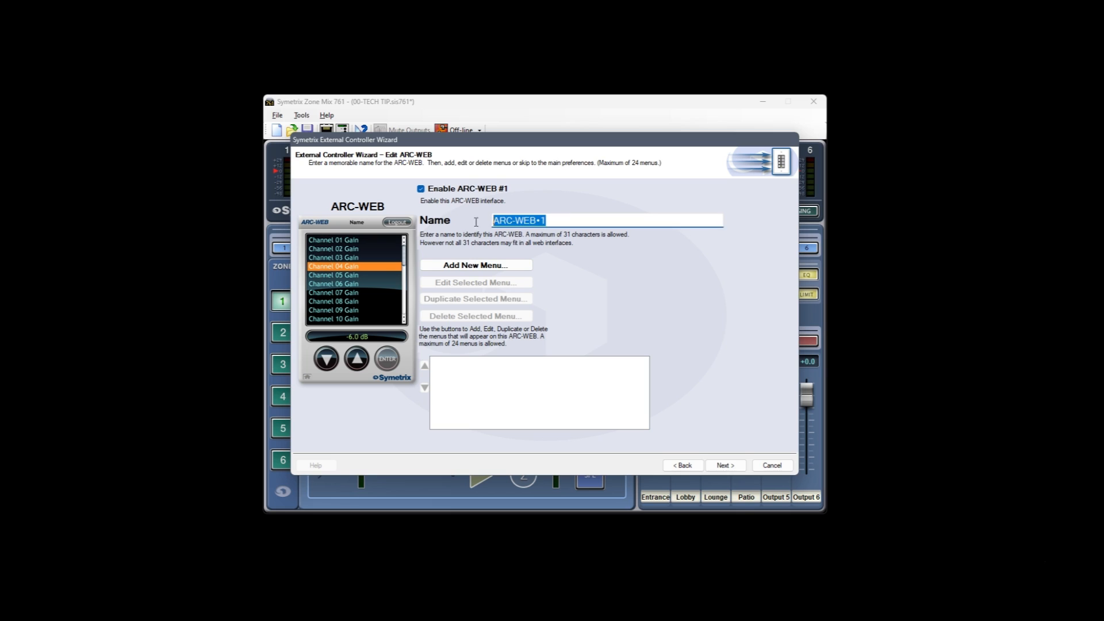
pyautogui.write('TechTip')
# Add a new menu of the Select type to the TechTip ARC-WEB controller
pyautogui.click(505, 267)
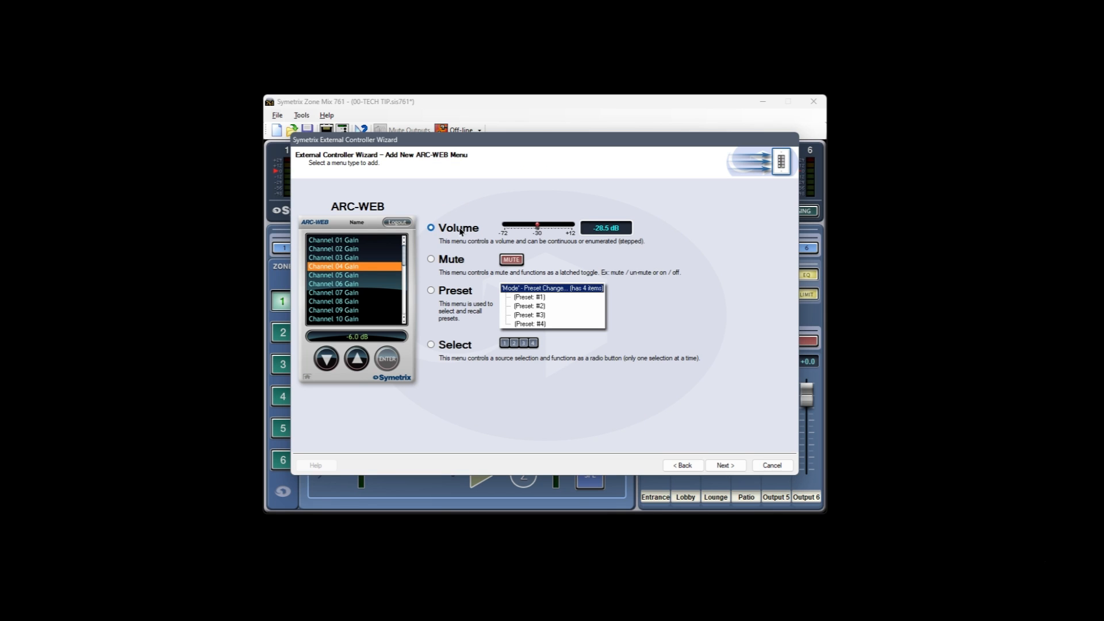
pyautogui.click(454, 260)
pyautogui.click(454, 288)
pyautogui.click(452, 347)
pyautogui.click(727, 467)
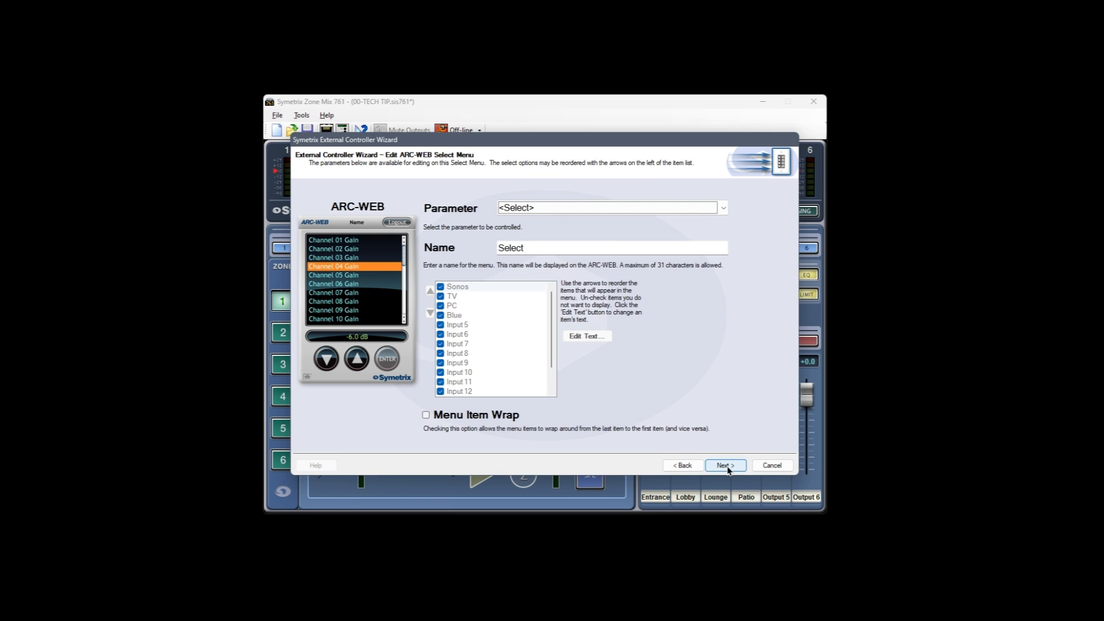
# Assign Zone 1 Program 1 Selector (Z1P1) as the menu's parameter and name the menu Entrance Source
pyautogui.click(723, 210)
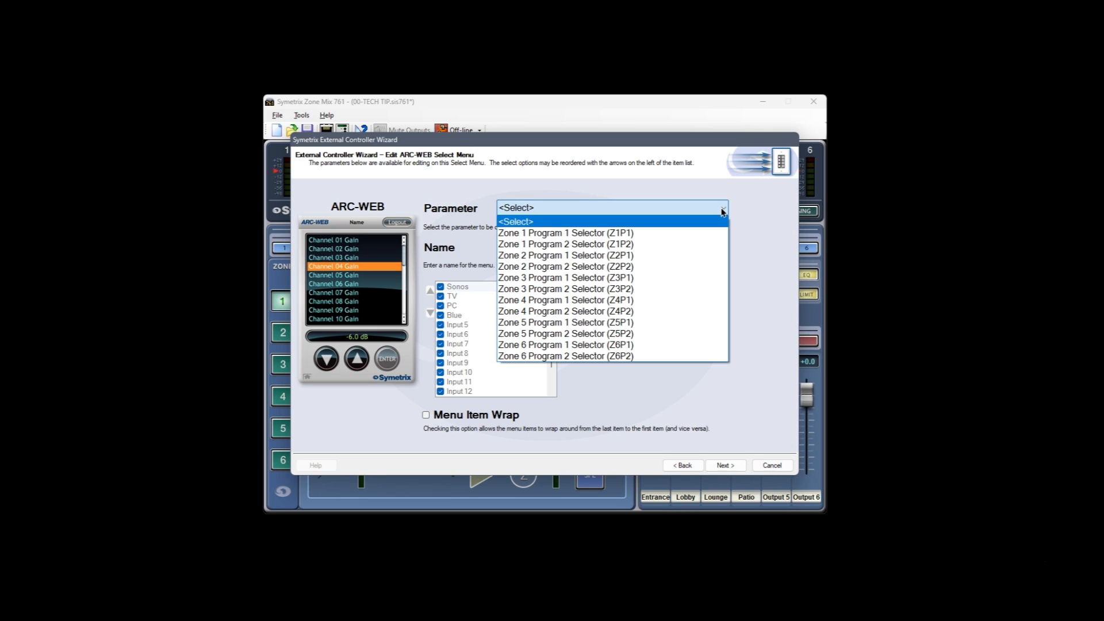
pyautogui.click(657, 233)
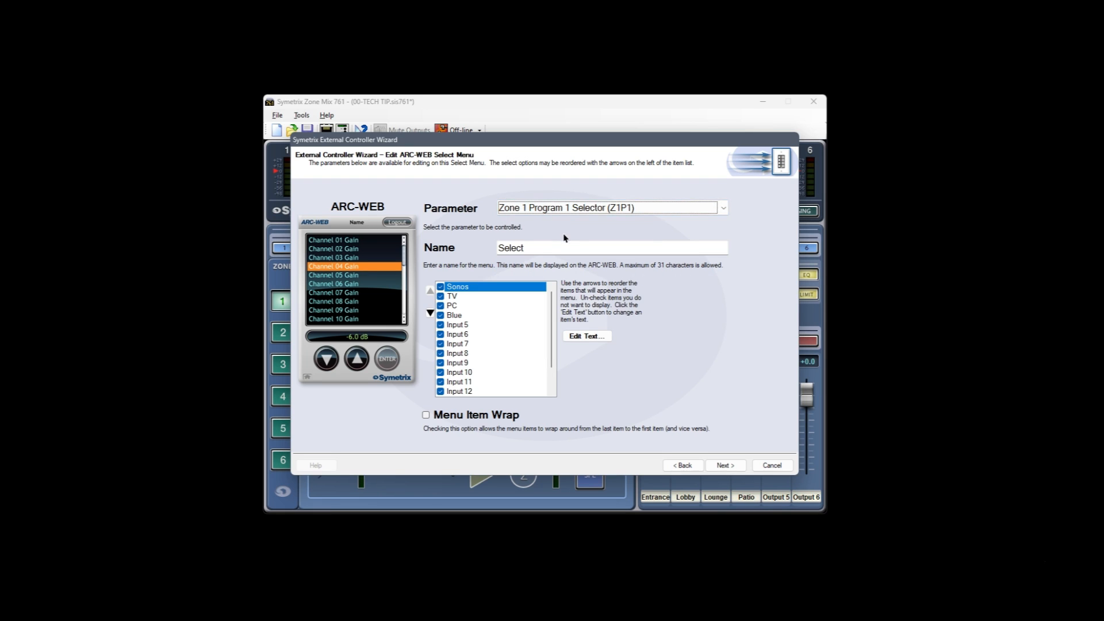
pyautogui.moveTo(564, 247); pyautogui.dragTo(482, 252)
pyautogui.write('Entrance Source')
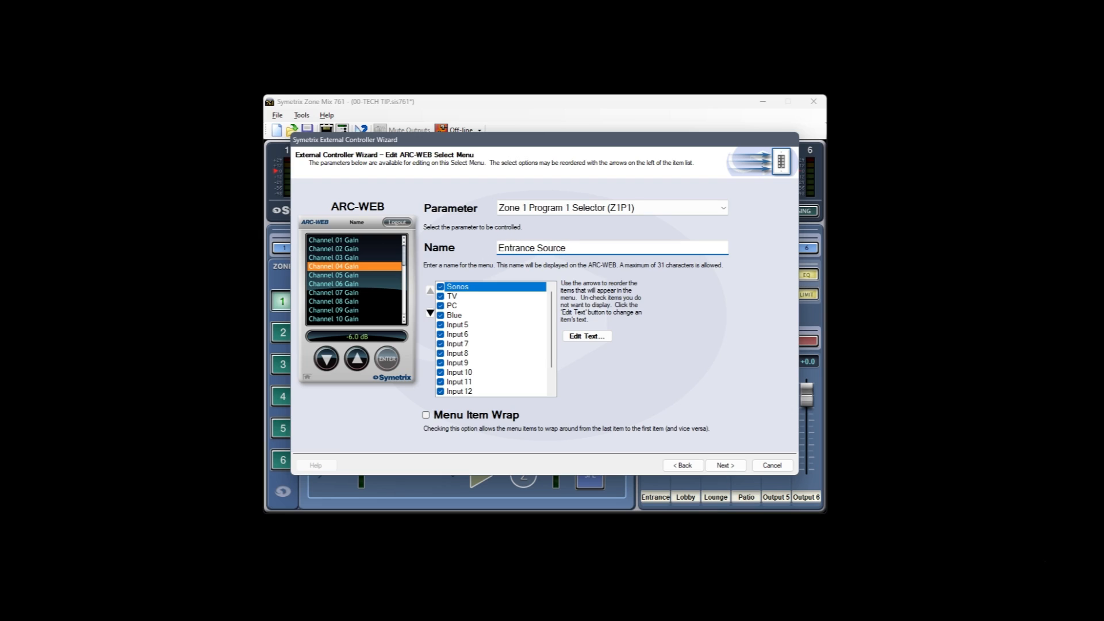
# Exclude Input 5 through Input 12, Zone Mix, Main Mix and None from the Entrance Source menu items
pyautogui.scroll(-1, 549, 346)
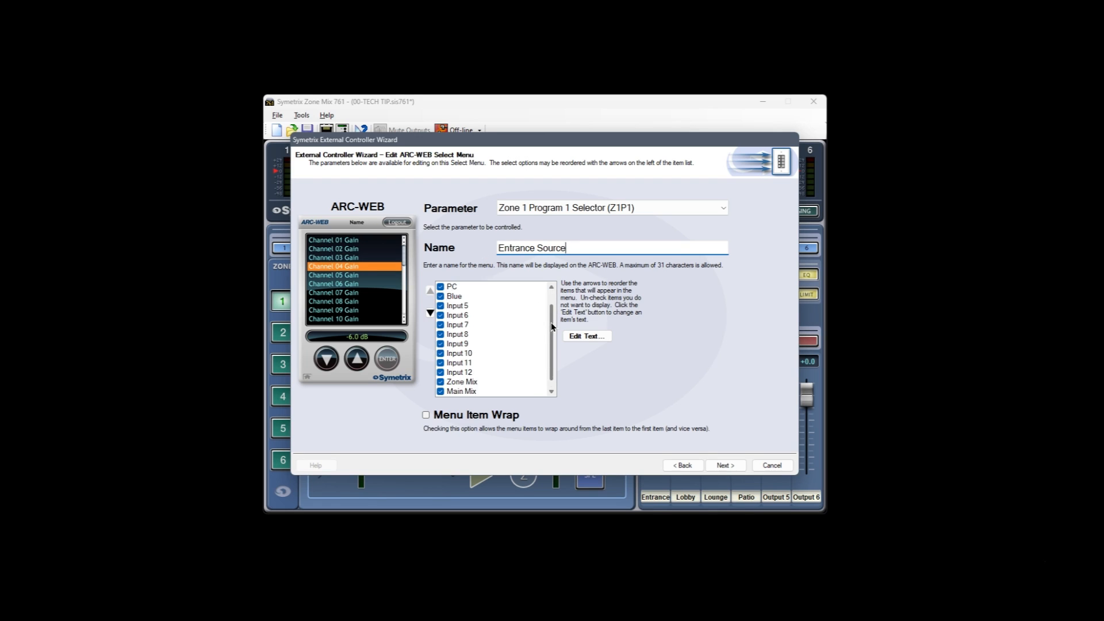
pyautogui.scroll(1, 551, 312)
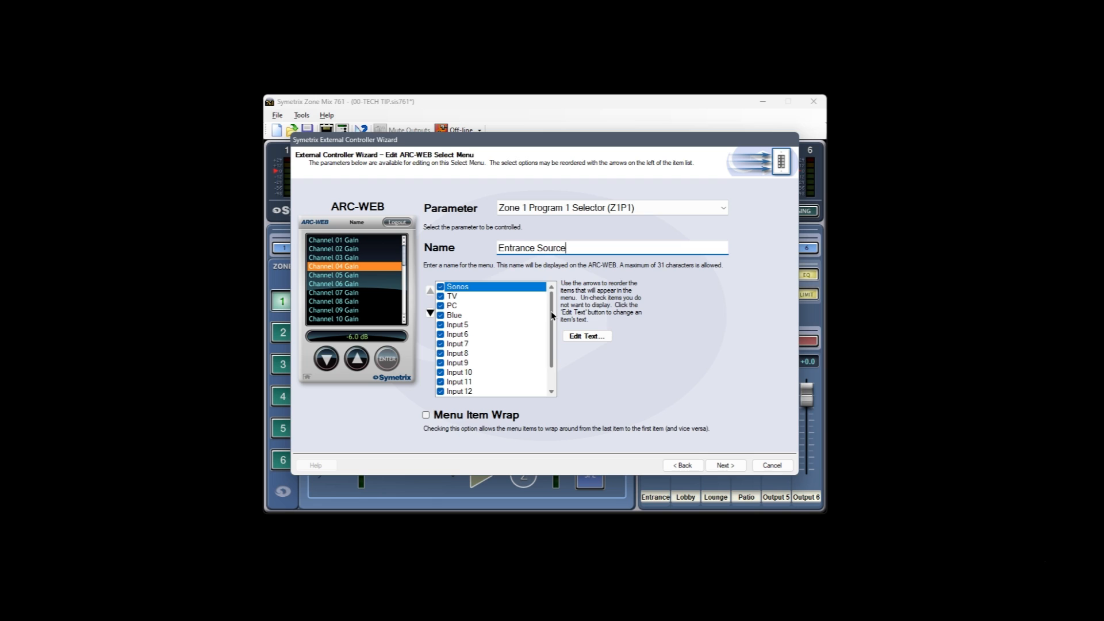
pyautogui.scroll(-1, 552, 345)
pyautogui.click(441, 392)
pyautogui.click(441, 382)
pyautogui.click(441, 373)
pyautogui.click(440, 363)
pyautogui.click(440, 353)
pyautogui.click(441, 344)
pyautogui.click(440, 335)
pyautogui.click(440, 325)
pyautogui.click(440, 315)
pyautogui.click(440, 305)
pyautogui.click(441, 296)
pyautogui.moveTo(551, 332); pyautogui.dragTo(550, 307)
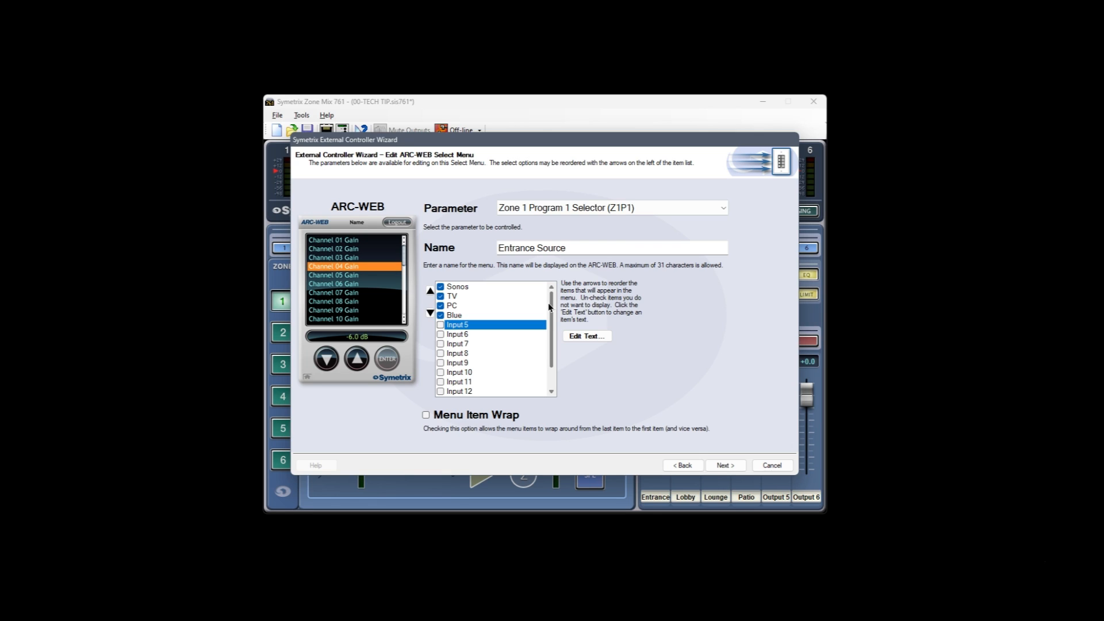
# Exclude Blue and TV from the Entrance Source menu items and accept the menu
pyautogui.click(441, 316)
pyautogui.click(441, 298)
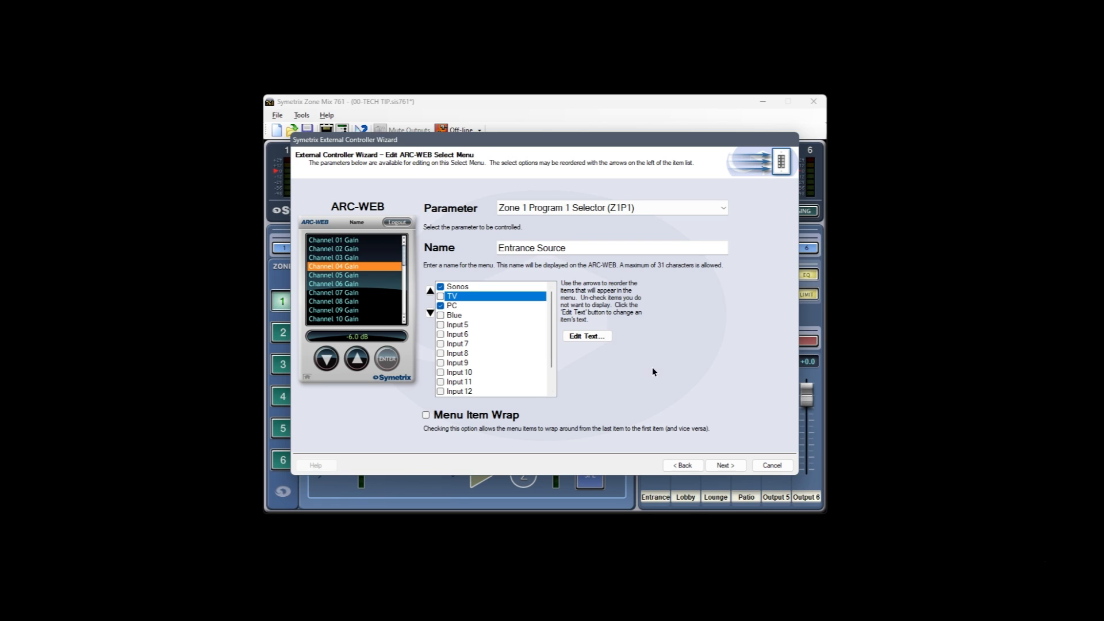
pyautogui.click(723, 466)
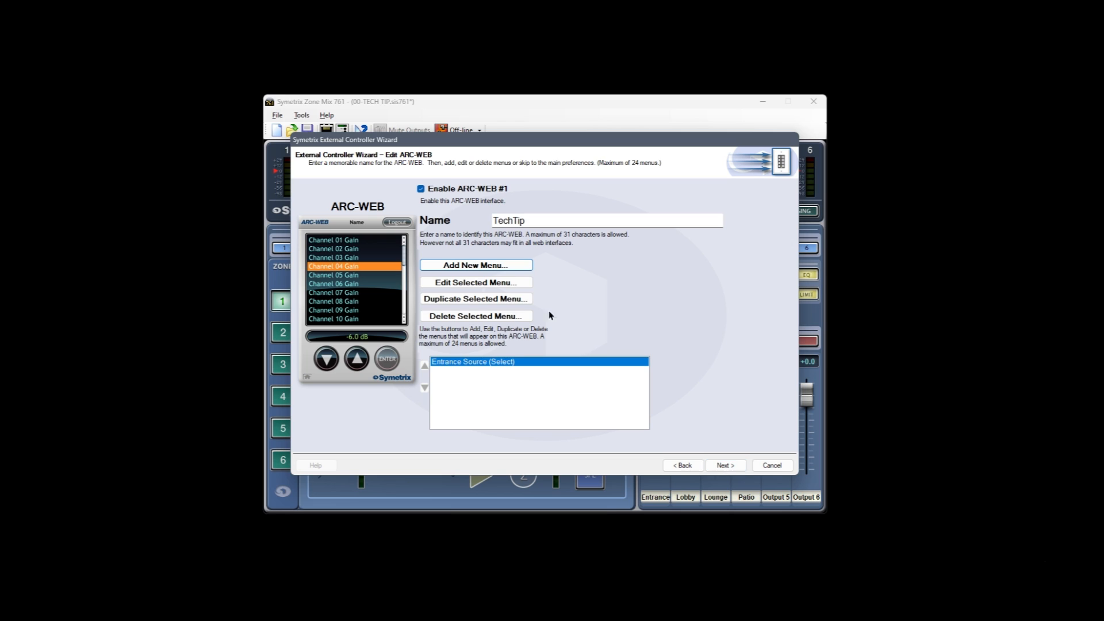
# Add a new Volume menu of the Continuous type to the TechTip controller
pyautogui.click(520, 268)
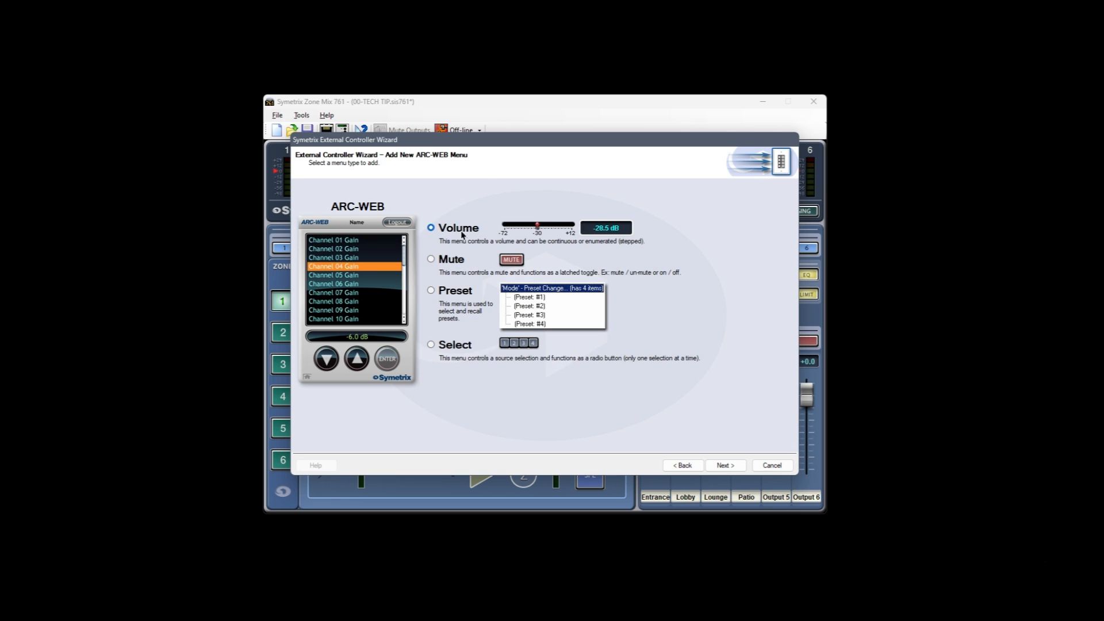
pyautogui.click(721, 466)
pyautogui.click(472, 339)
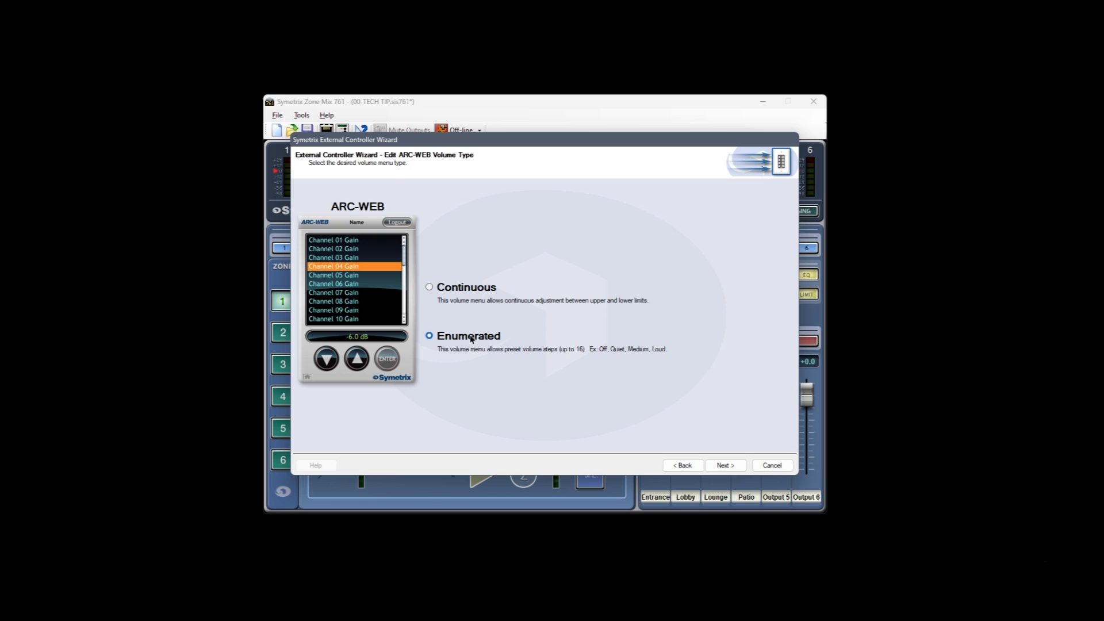
pyautogui.click(460, 291)
pyautogui.click(720, 467)
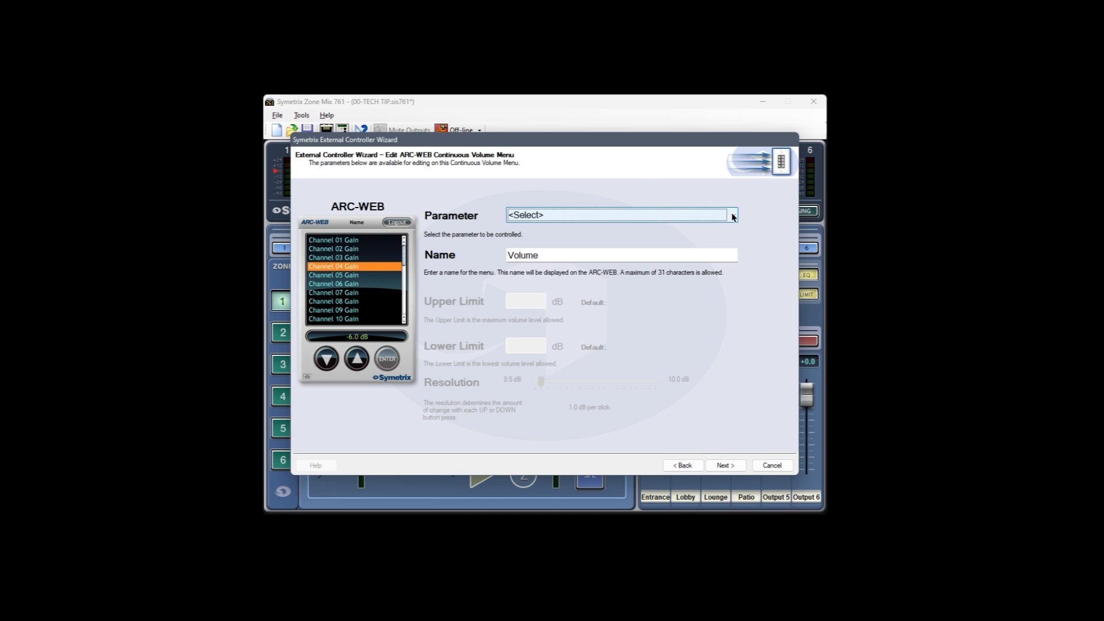
# Assign Zone 1 Volume (Z1) as the volume menu's parameter and view the matching zone volume control behind the wizard
pyautogui.click(733, 216)
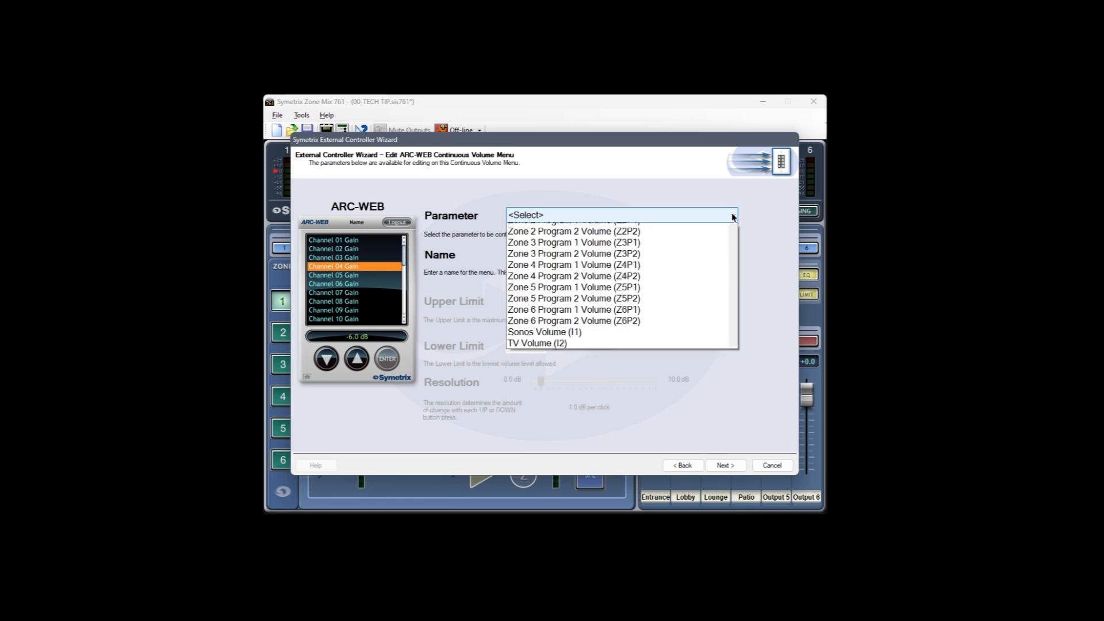
pyautogui.moveTo(733, 241)
pyautogui.mouseDown()
pyautogui.moveTo(732, 396)
pyautogui.moveTo(733, 237)
pyautogui.mouseUp()
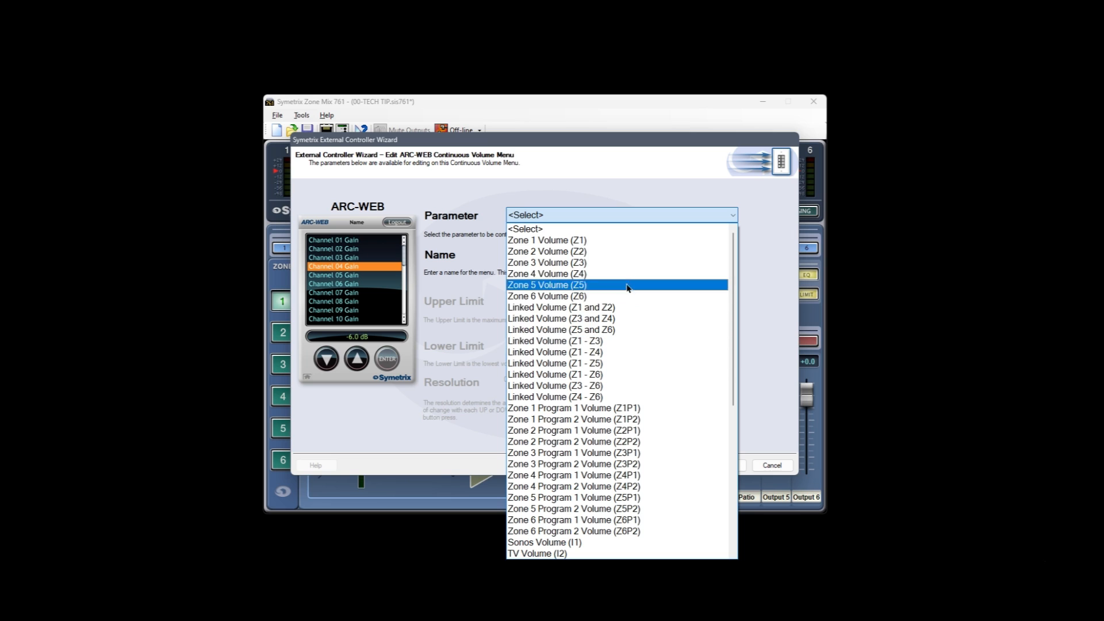
pyautogui.click(621, 245)
pyautogui.moveTo(595, 135); pyautogui.dragTo(599, 334)
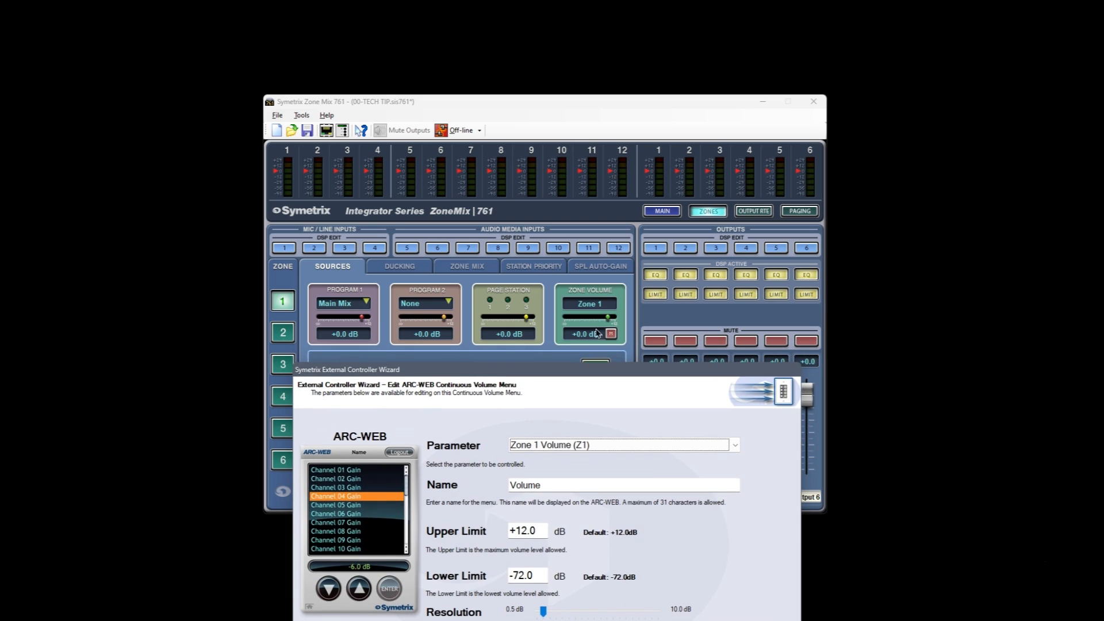
pyautogui.moveTo(574, 374); pyautogui.dragTo(577, 163)
# Name the volume menu Entrance Volume and accept it with the default upper and lower limits
pyautogui.click(566, 278)
pyautogui.press('Home')
pyautogui.write('Entrance')
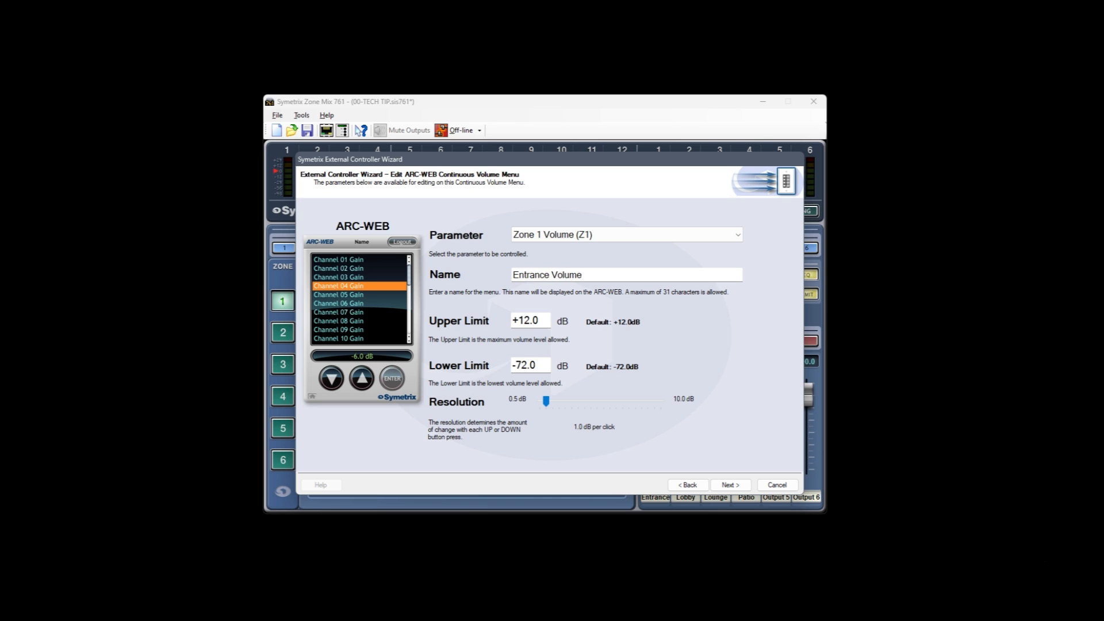
pyautogui.click(554, 322)
pyautogui.click(545, 362)
pyautogui.click(731, 486)
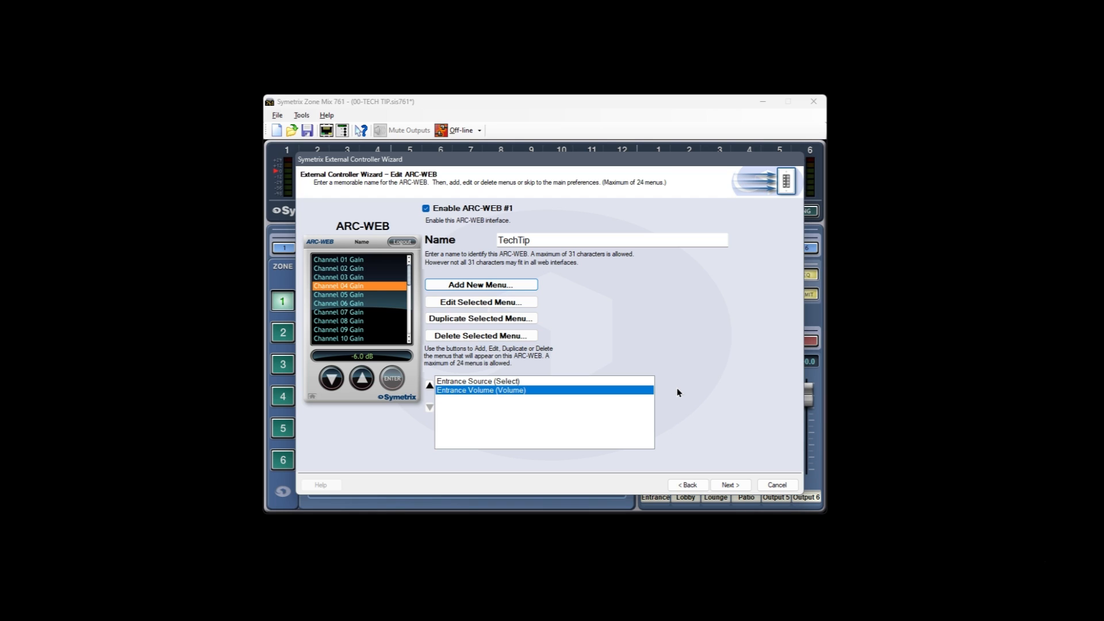
# Add a second Select-type menu after Entrance Volume on the TechTip controller
pyautogui.click(515, 285)
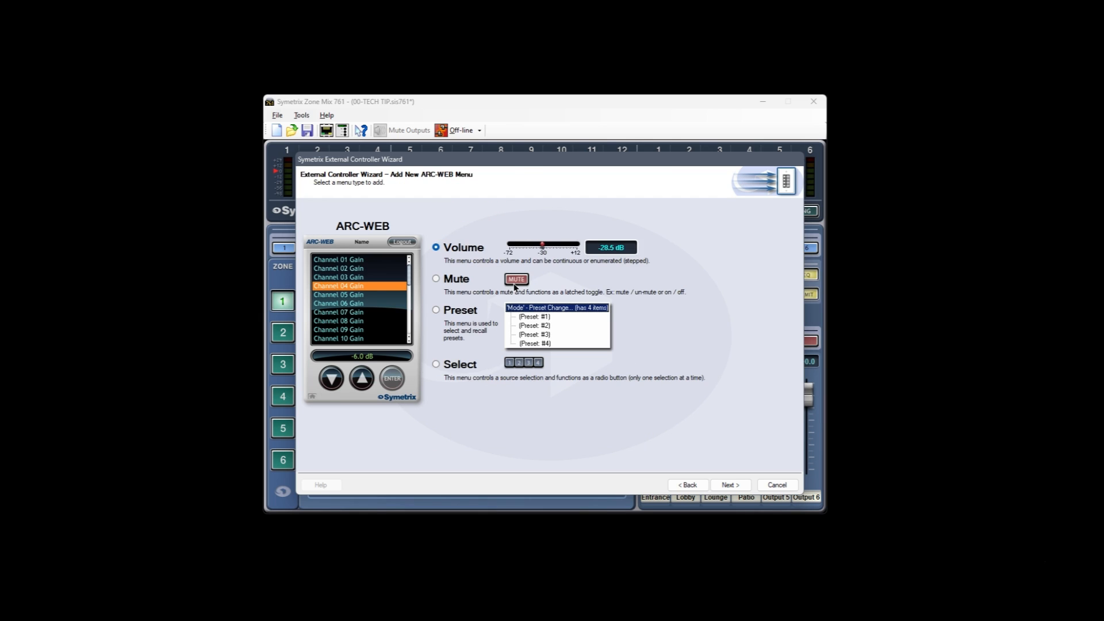
pyautogui.click(459, 369)
pyautogui.click(729, 485)
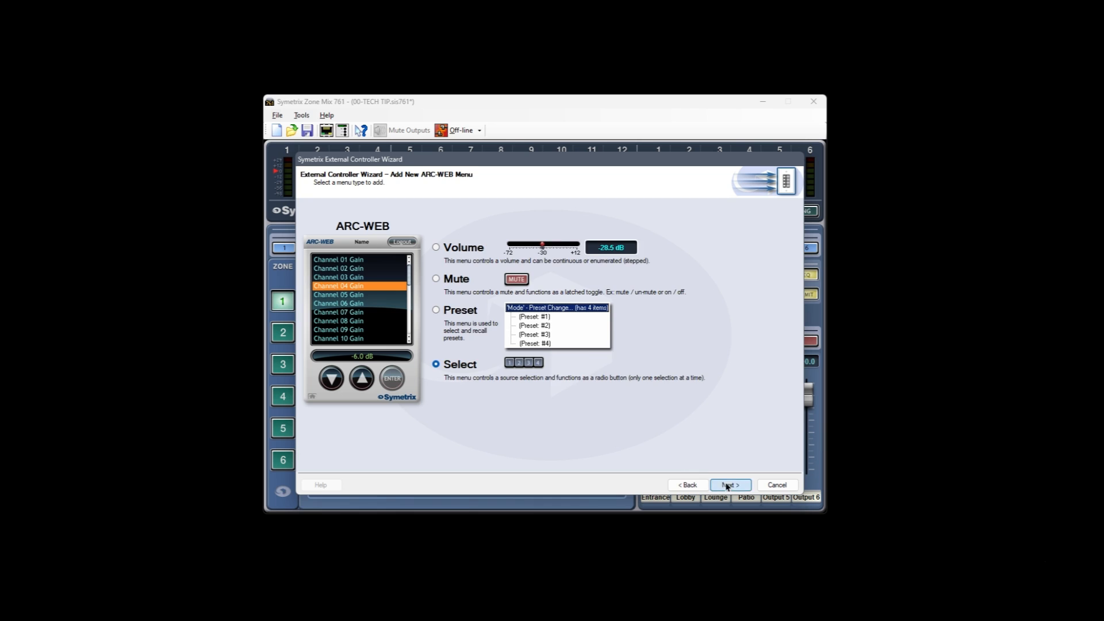
# Assign Zone 2 Program 1 Selector (Z2P1) as the select menu's parameter and name the menu Lobby Select
pyautogui.click(729, 228)
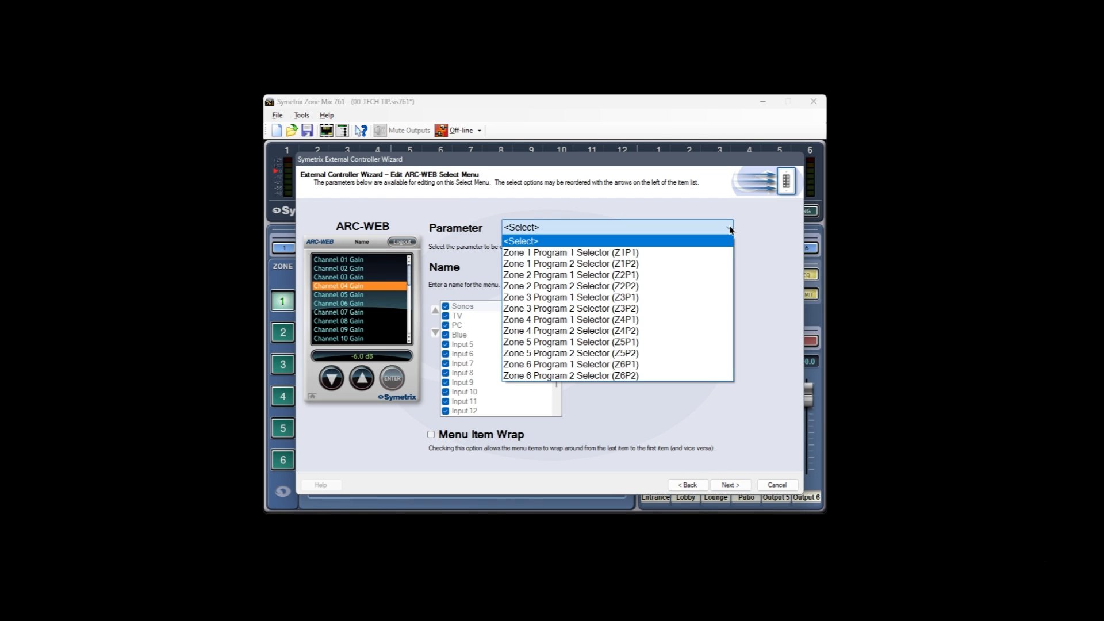
pyautogui.click(665, 276)
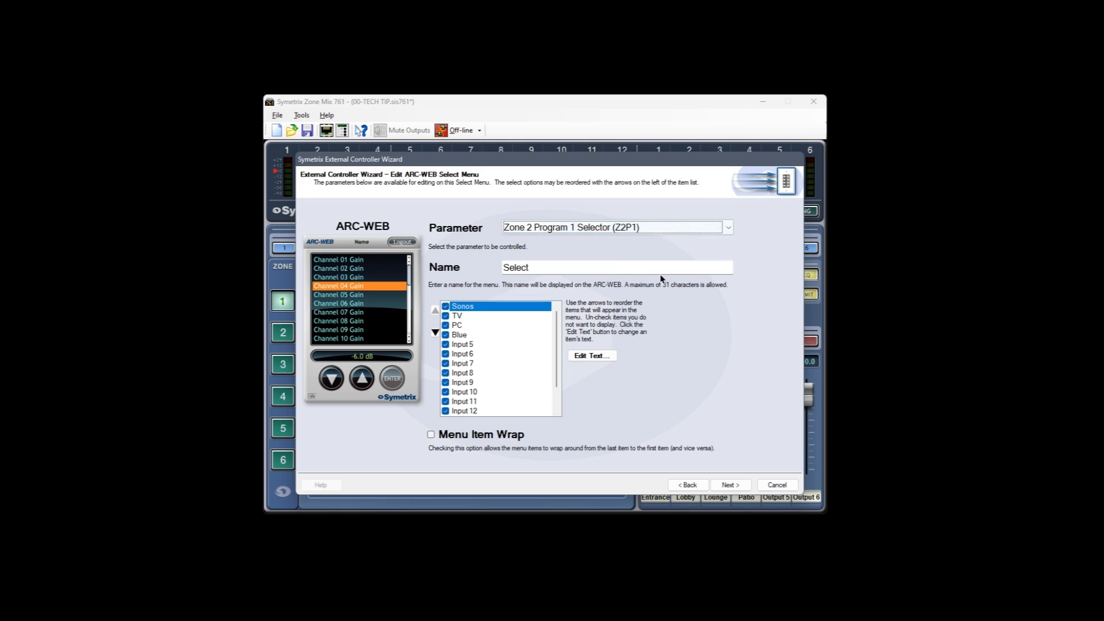
pyautogui.click(609, 265)
pyautogui.press('Home')
pyautogui.write('Lobby')
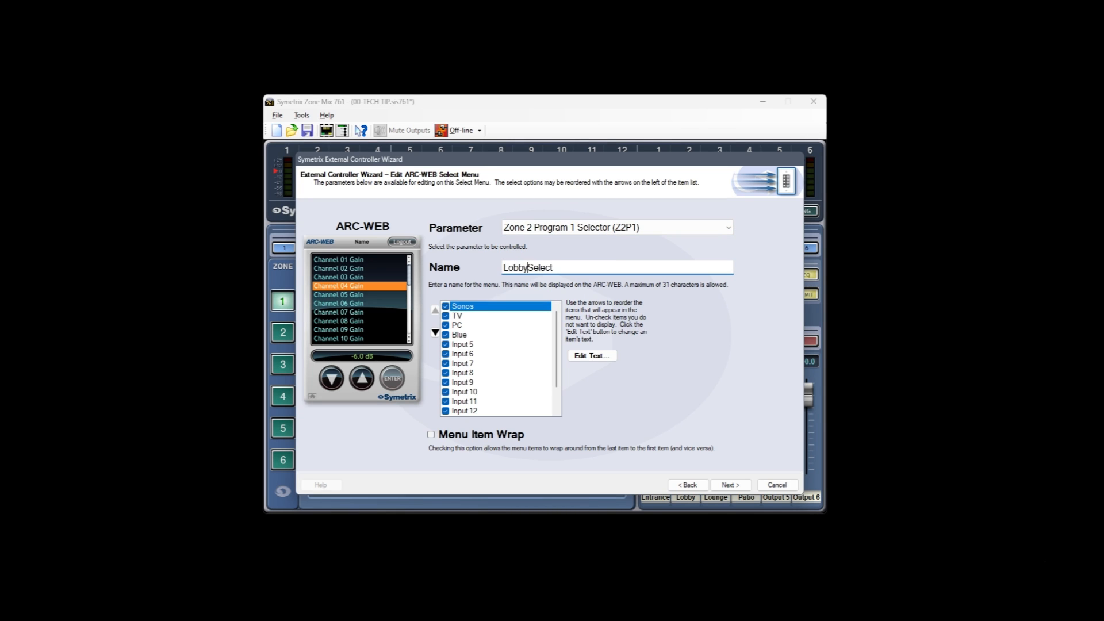
# Exclude Inputs 5 to 12, Zone Mix, Main Mix and None from the Lobby Select items and accept the menu
pyautogui.scroll(-1, 509, 356)
pyautogui.click(445, 410)
pyautogui.click(446, 402)
pyautogui.click(447, 395)
pyautogui.click(446, 382)
pyautogui.click(446, 373)
pyautogui.click(446, 364)
pyautogui.click(446, 354)
pyautogui.click(446, 344)
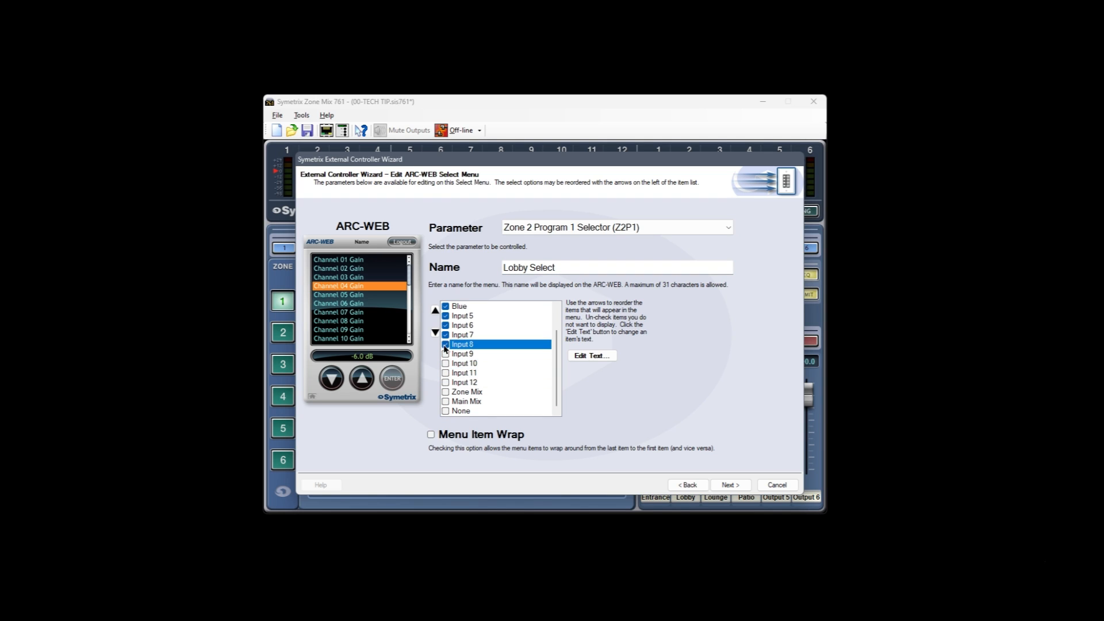
pyautogui.click(446, 335)
pyautogui.click(446, 326)
pyautogui.click(446, 315)
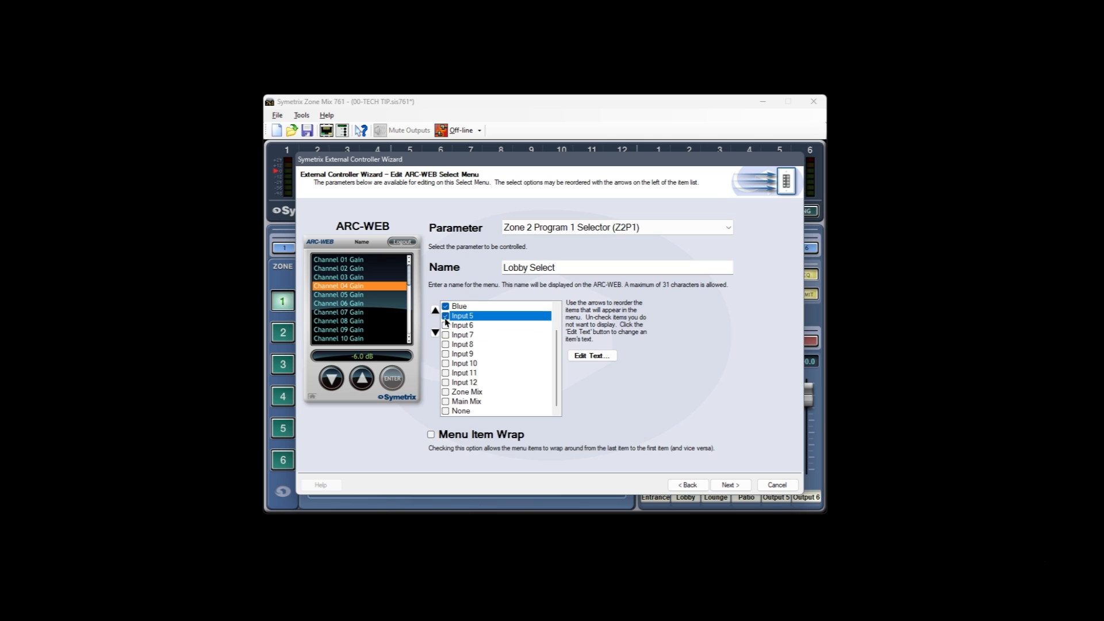
pyautogui.scroll(1, 485, 333)
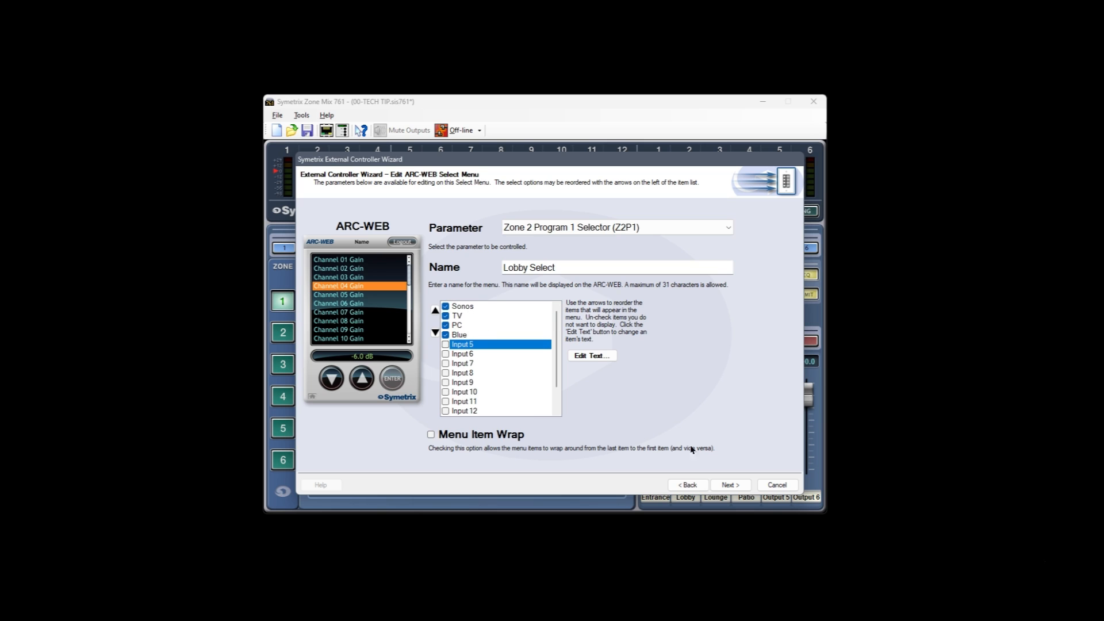
pyautogui.click(728, 485)
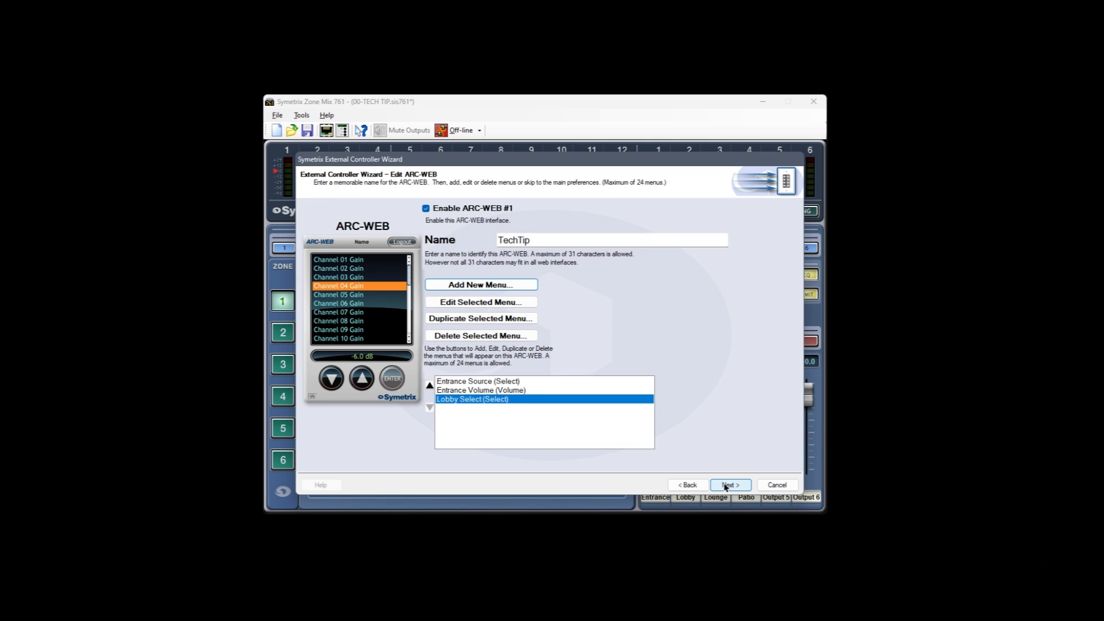
# Add another Volume menu of the Continuous type after Lobby Select on the TechTip controller
pyautogui.click(466, 285)
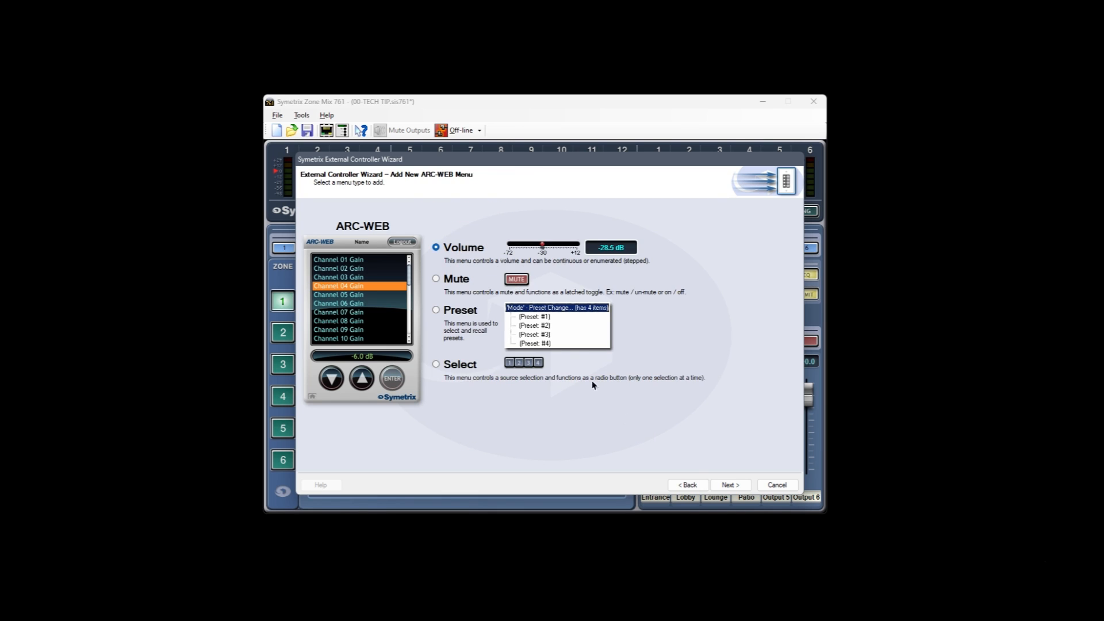
pyautogui.click(722, 484)
pyautogui.click(722, 485)
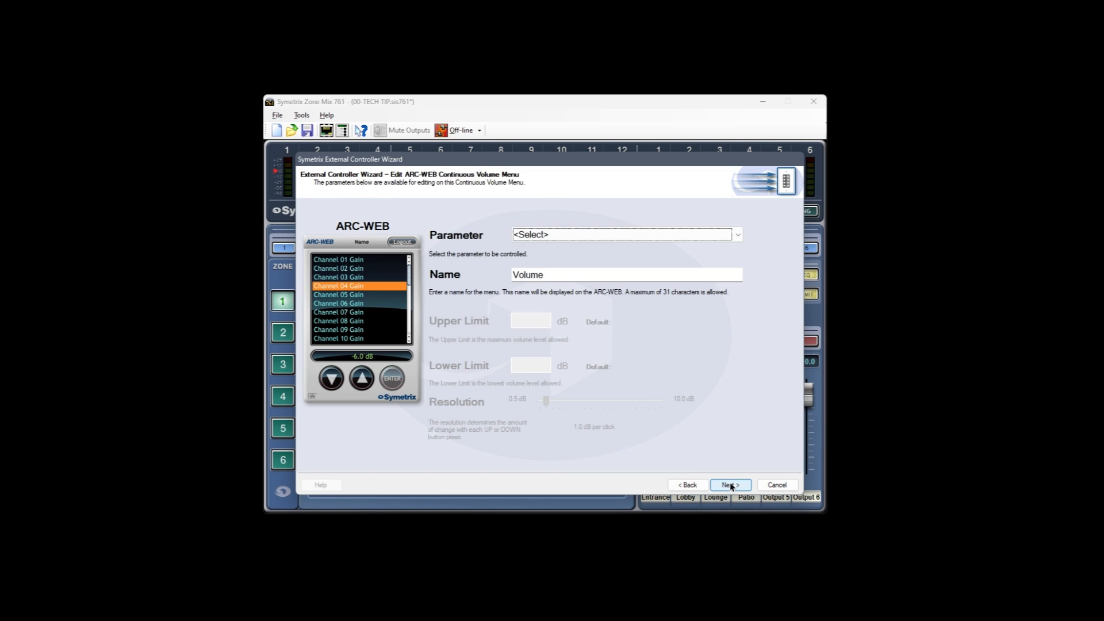
# Assign Zone 2 Volume (Z2) to the new menu, name it Lobby Volume and accept it with the default limits
pyautogui.click(735, 236)
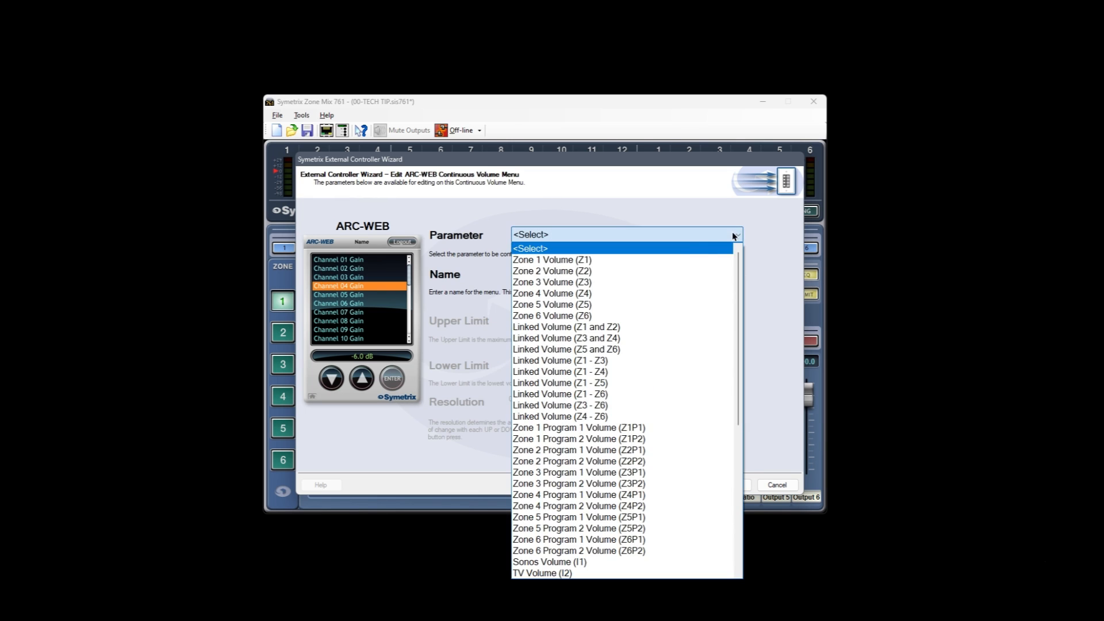
pyautogui.click(608, 271)
pyautogui.click(600, 277)
pyautogui.press('Home')
pyautogui.write('Lobby')
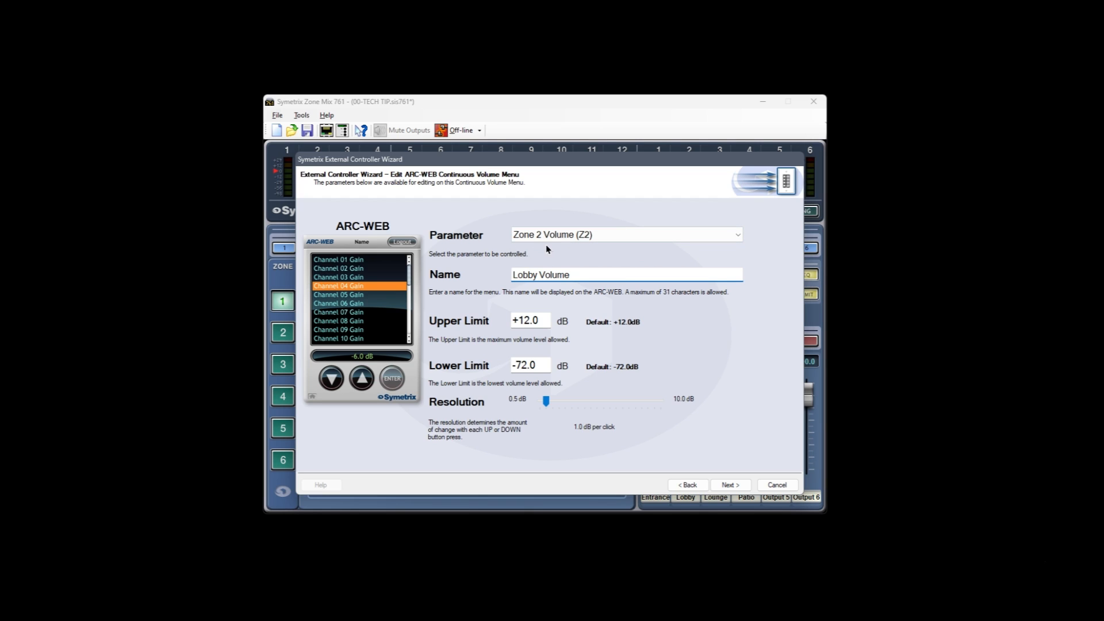
pyautogui.click(730, 487)
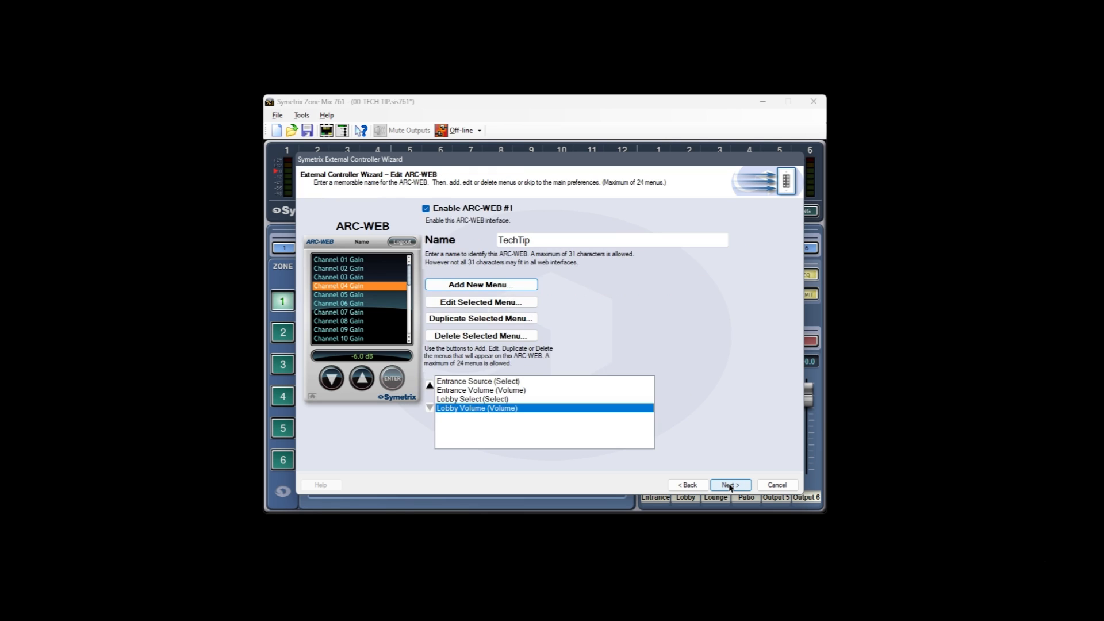
# Complete the TechTip controller setup with security left disabled and finish the External Controller Wizard
pyautogui.click(730, 486)
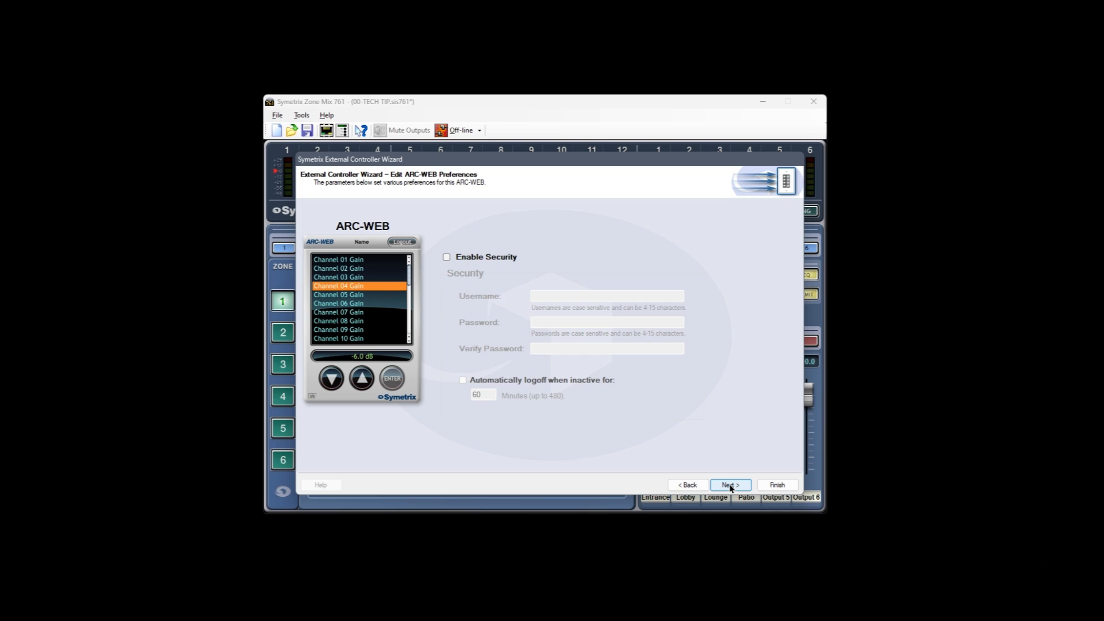
pyautogui.click(730, 486)
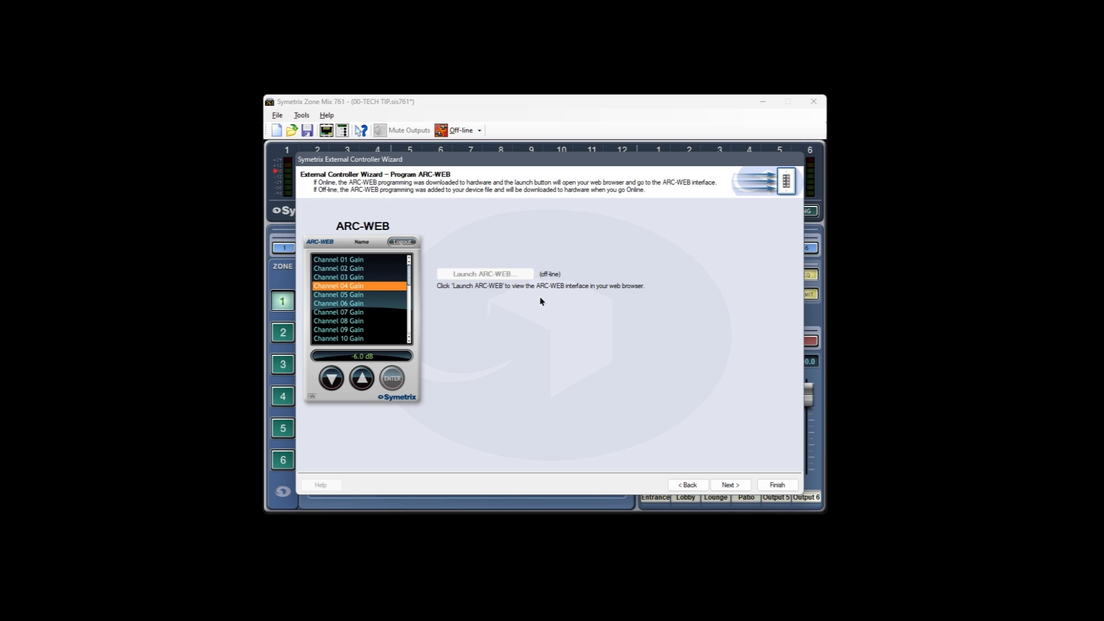
pyautogui.click(726, 485)
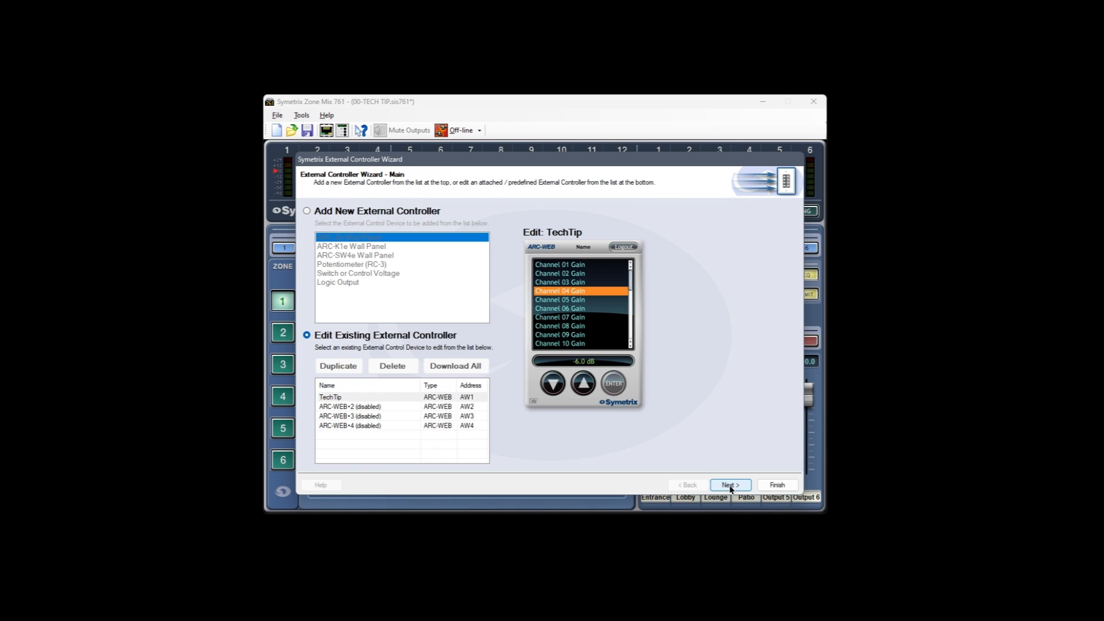
pyautogui.click(769, 488)
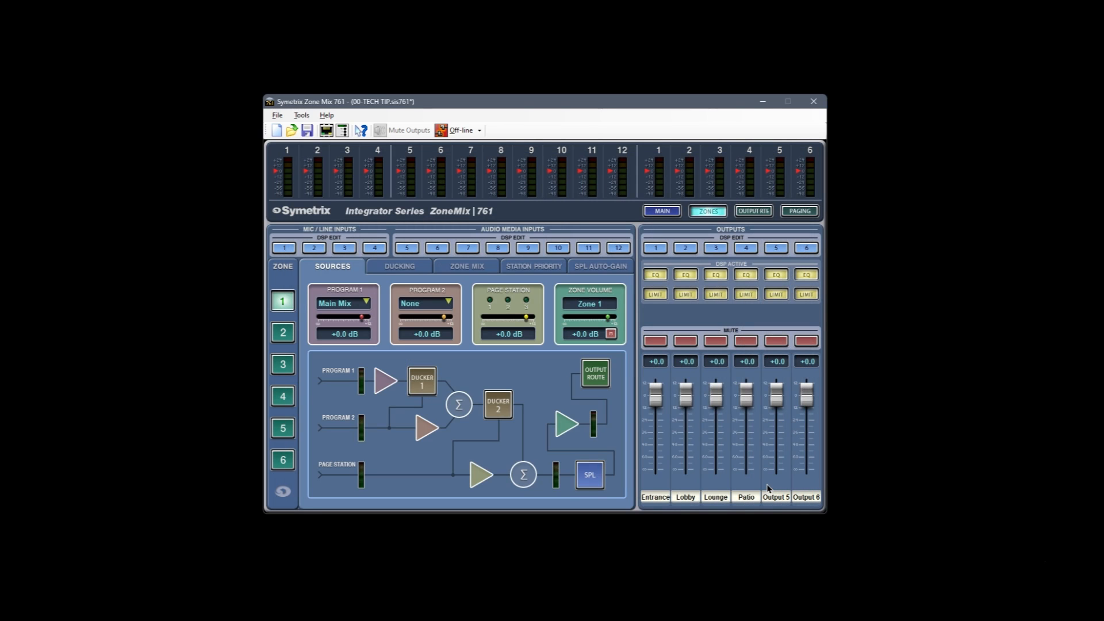